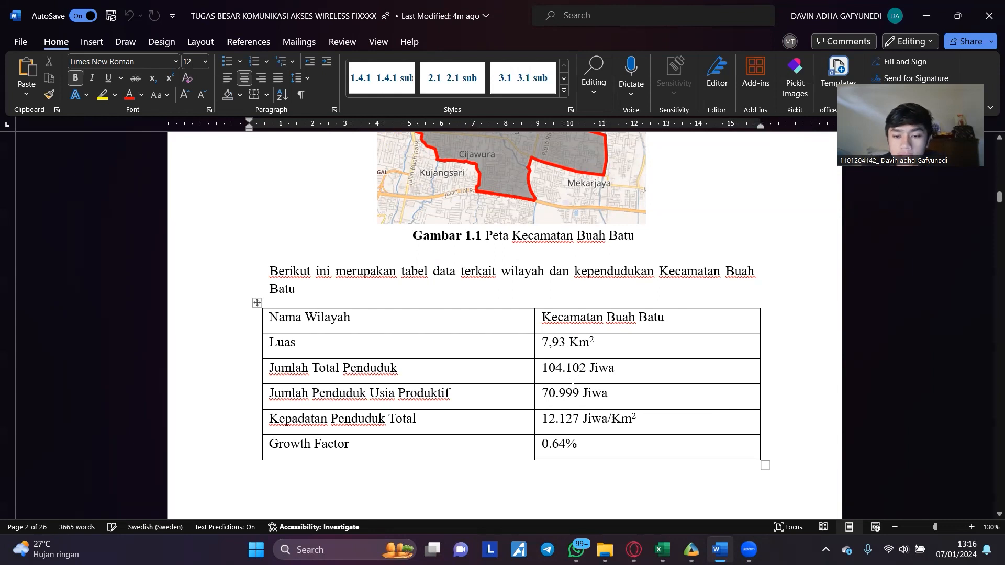
Switch to the 5G capacity-coverage planning workbook in Excel and examine the user forecasting table on the capacity sheet.
{"action": "left_click", "coordinate": [662, 550]}
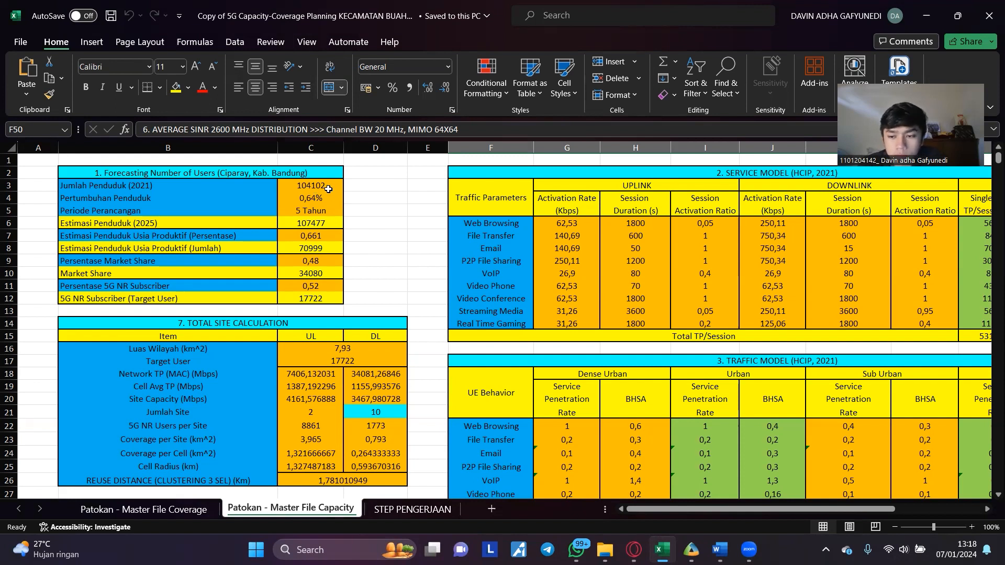
{"action": "left_click", "coordinate": [972, 528]}
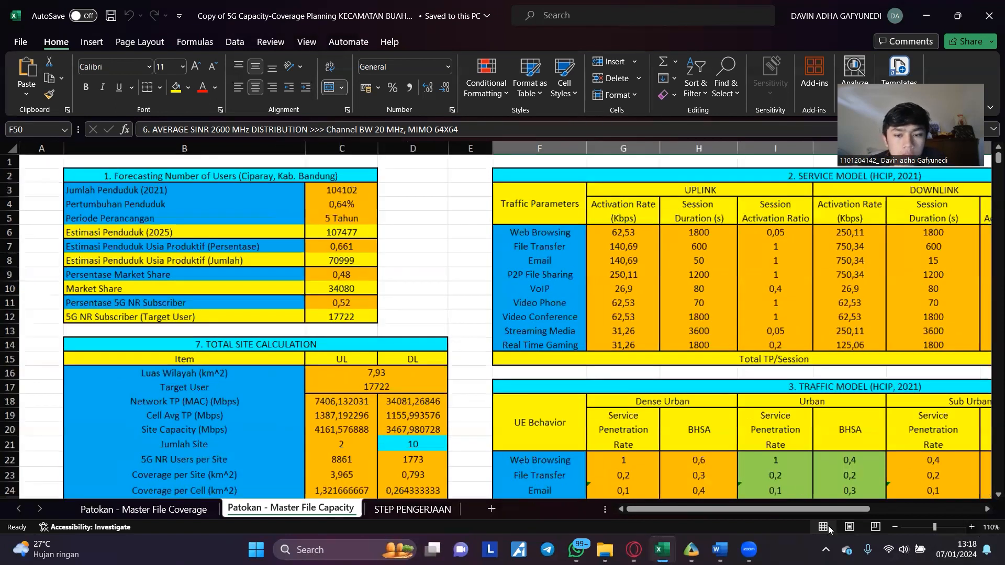
{"action": "left_click", "coordinate": [972, 527]}
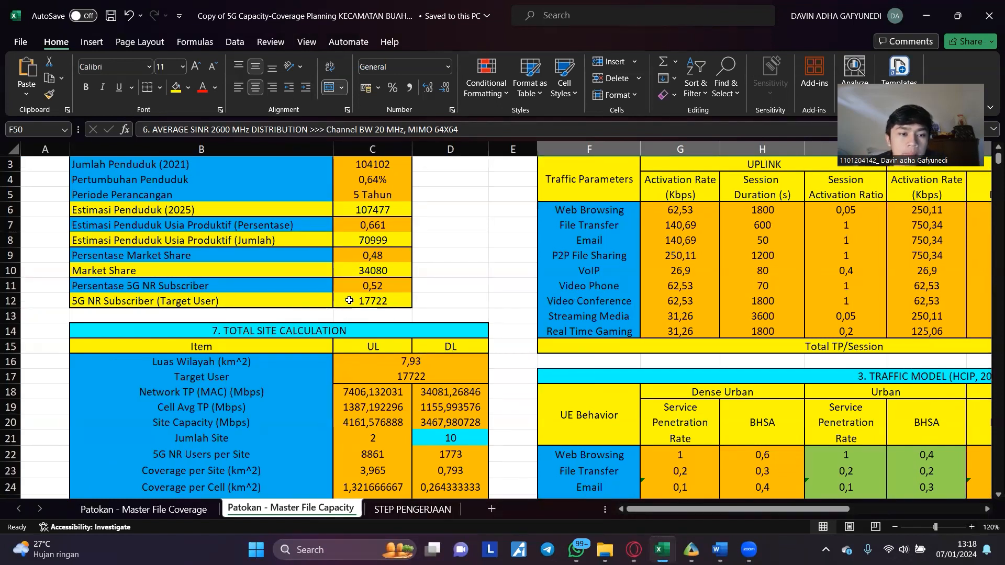
{"action": "scroll", "coordinate": [471, 247], "scroll_direction": "up", "scroll_amount": 1}
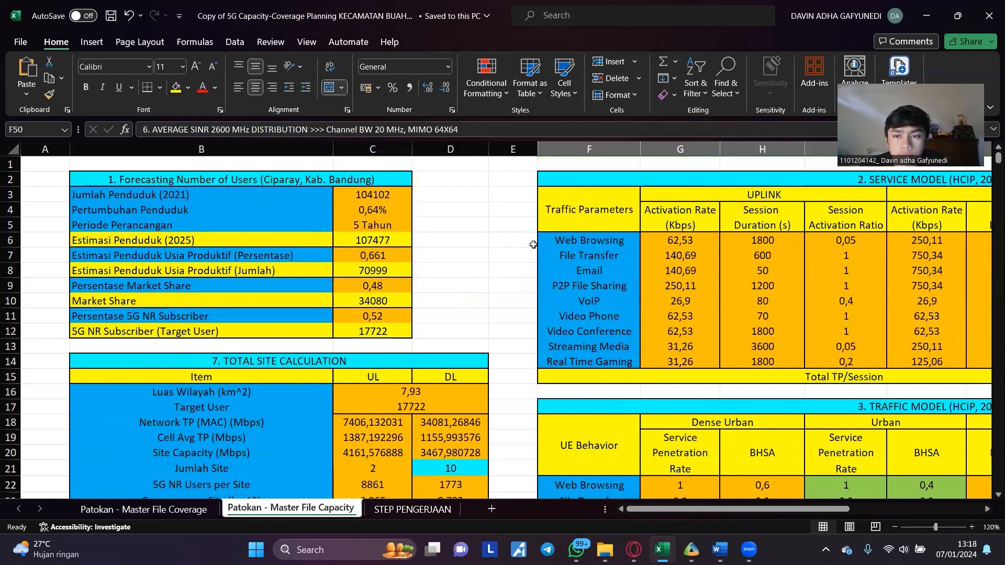
Examine the Service Model, Traffic Model and Single User Throughput tables on the capacity sheet.
{"action": "left_click_drag", "start_coordinate": [702, 510], "coordinate": [792, 511]}
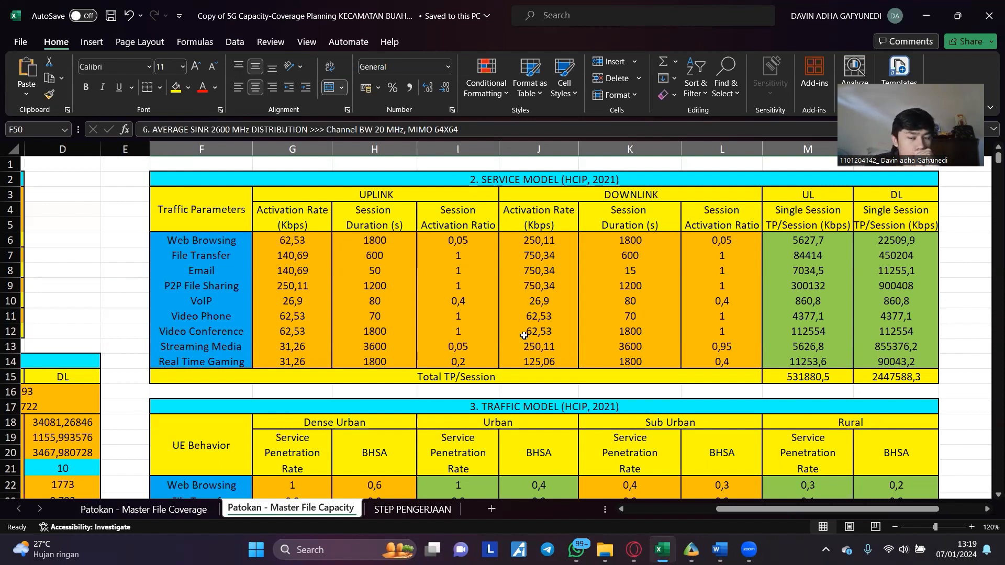
{"action": "scroll", "coordinate": [518, 333], "scroll_direction": "down", "scroll_amount": 1}
{"action": "scroll", "coordinate": [514, 309], "scroll_direction": "down", "scroll_amount": 2}
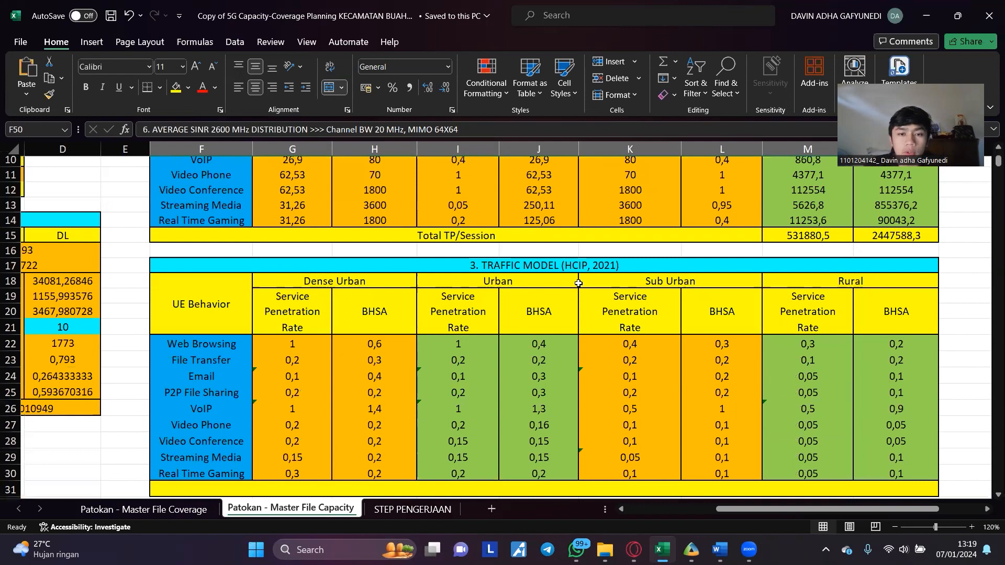
{"action": "scroll", "coordinate": [578, 283], "scroll_direction": "down", "scroll_amount": 1}
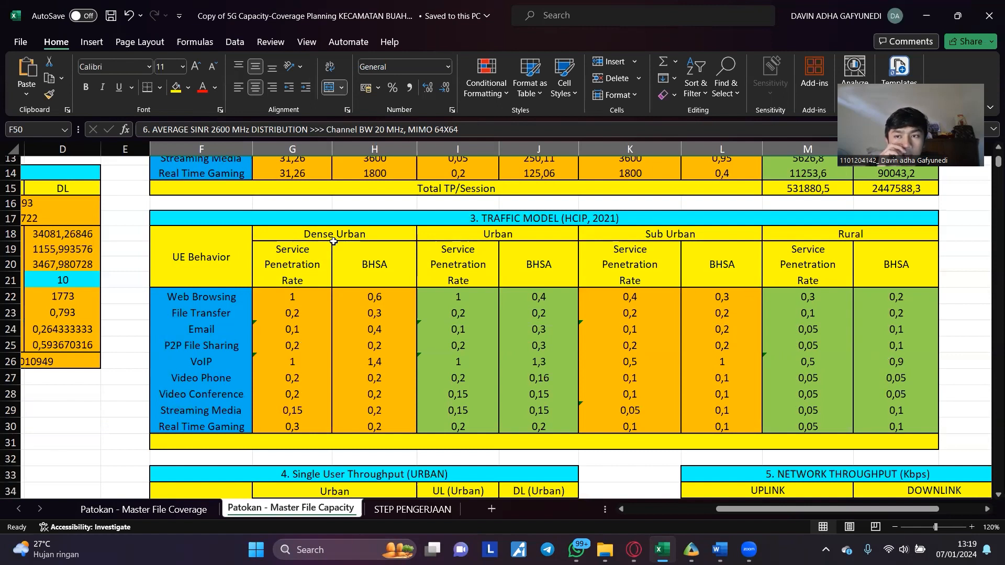
{"action": "scroll", "coordinate": [333, 242], "scroll_direction": "down", "scroll_amount": 6}
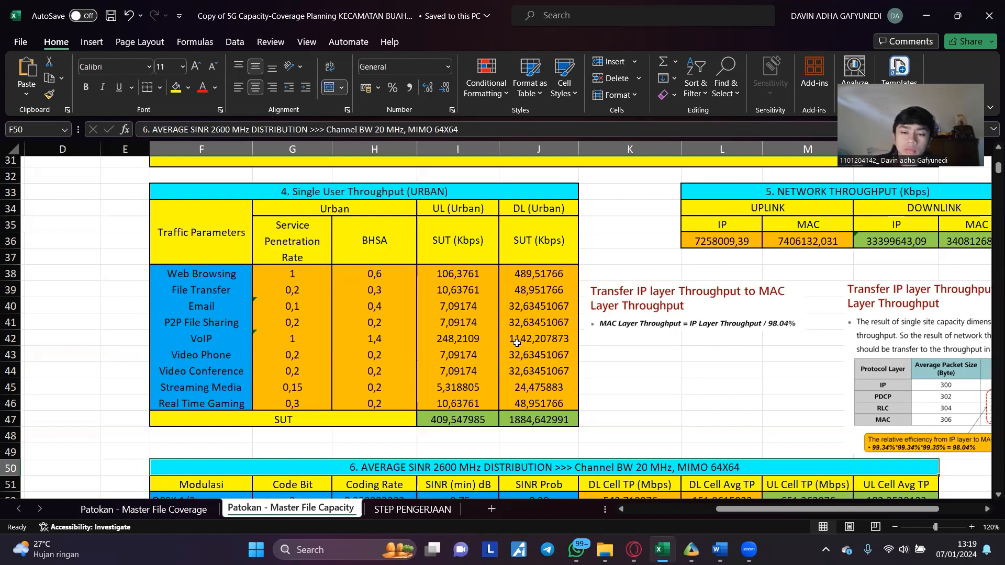
Inspect the uplink and downlink IP and MAC cells of the Network Throughput table.
{"action": "left_click_drag", "start_coordinate": [789, 510], "coordinate": [830, 511]}
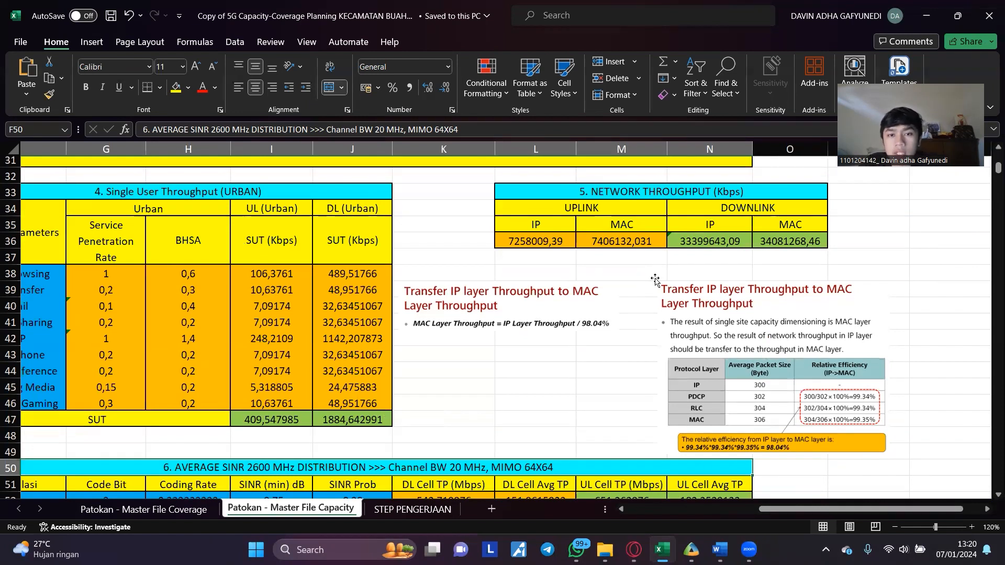
{"action": "left_click", "coordinate": [559, 241]}
{"action": "left_click", "coordinate": [585, 246]}
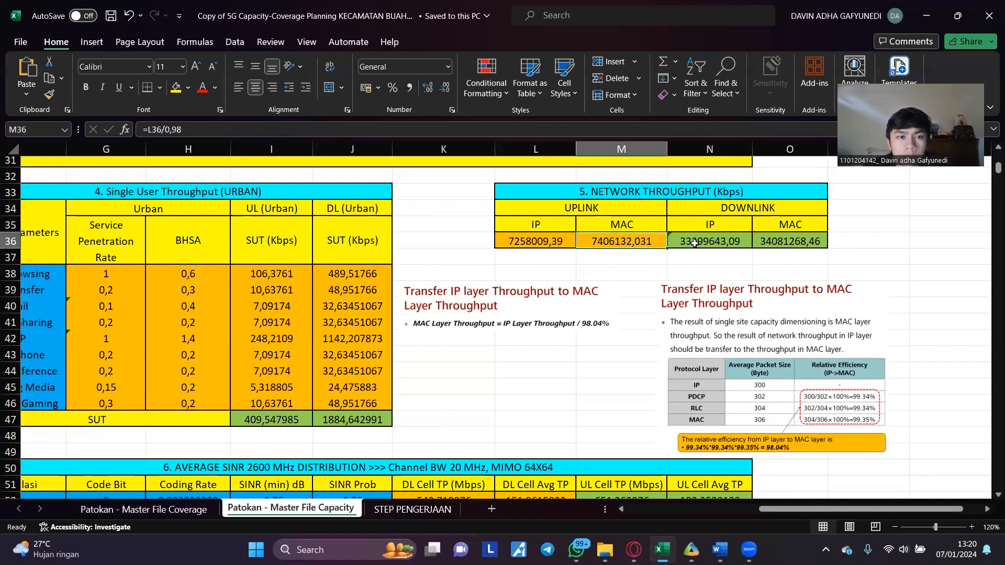
{"action": "key", "text": "Right"}
{"action": "left_click", "coordinate": [659, 243]}
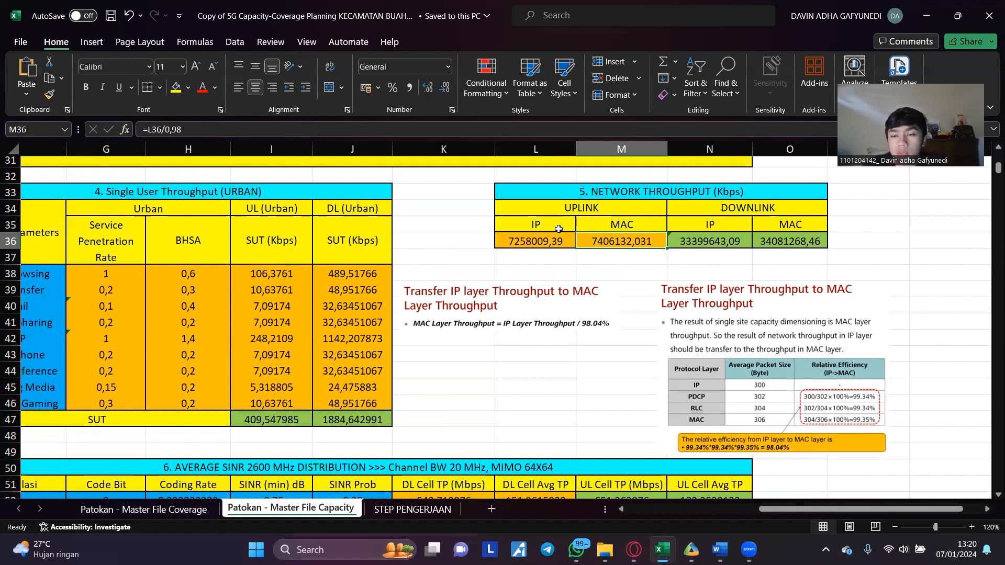
Examine the Average SINR 2600 MHz Distribution table with its cell throughput columns for each modulation.
{"action": "scroll", "coordinate": [454, 244], "scroll_direction": "down", "scroll_amount": 2}
{"action": "left_click_drag", "start_coordinate": [793, 513], "coordinate": [742, 514]}
{"action": "scroll", "coordinate": [721, 327], "scroll_direction": "down", "scroll_amount": 2}
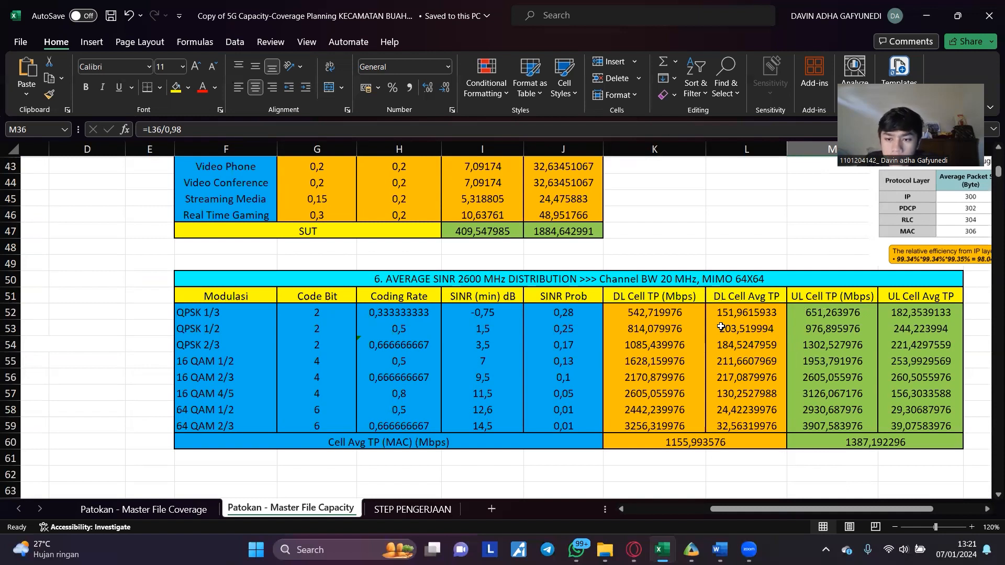
Compare the total site calculations on the capacity and coverage sheets, checking the downlink site count and the reuse distance.
{"action": "left_click", "coordinate": [188, 511]}
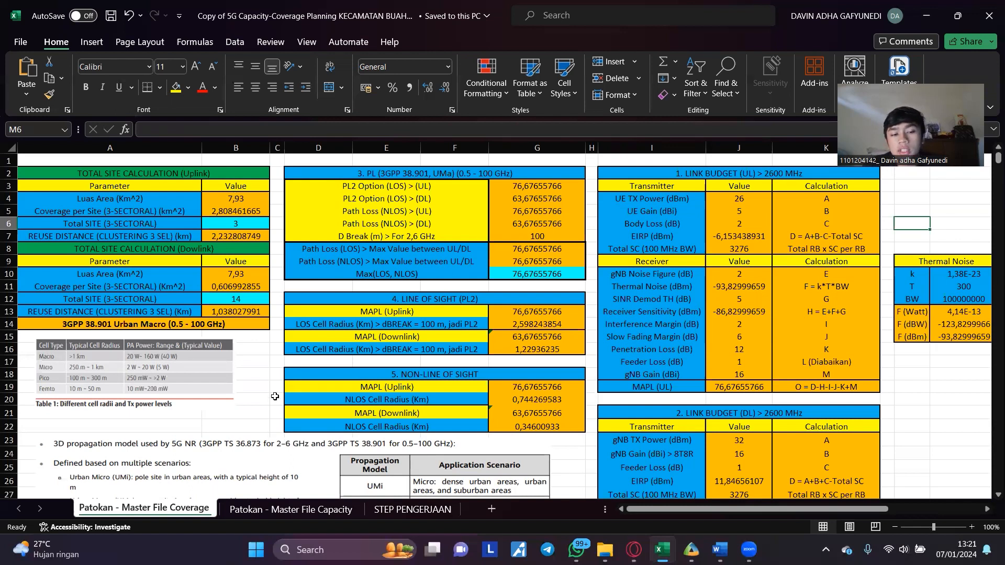
{"action": "left_click", "coordinate": [298, 513]}
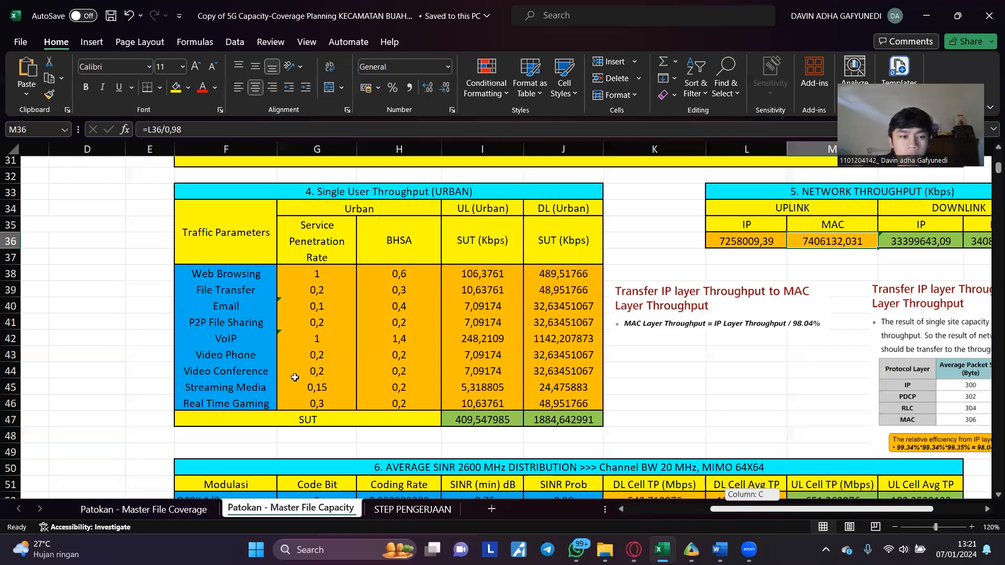
{"action": "scroll", "coordinate": [335, 342], "scroll_direction": "up", "scroll_amount": 7}
{"action": "scroll", "coordinate": [399, 365], "scroll_direction": "up", "scroll_amount": 1}
{"action": "left_click", "coordinate": [435, 374]}
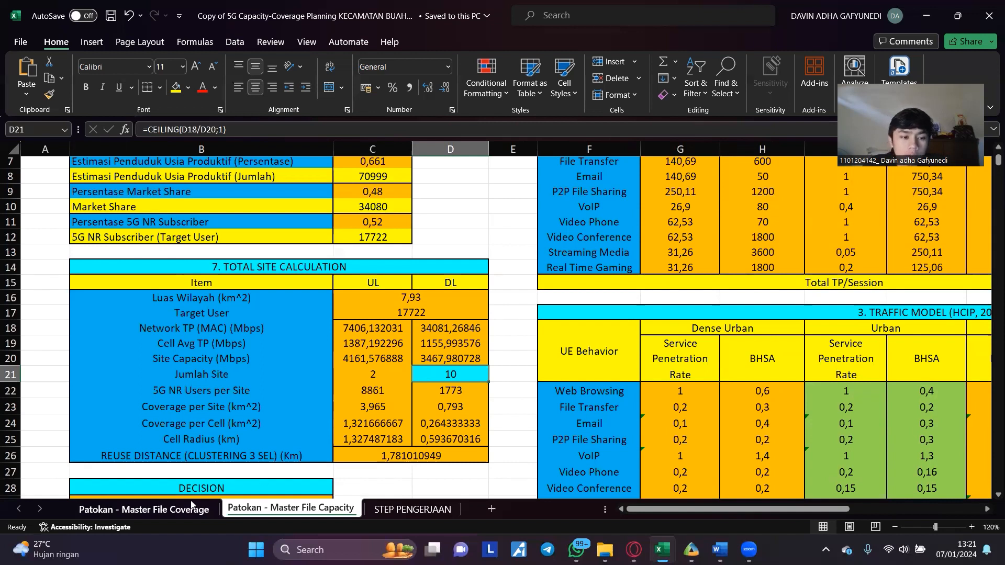
{"action": "left_click", "coordinate": [147, 509]}
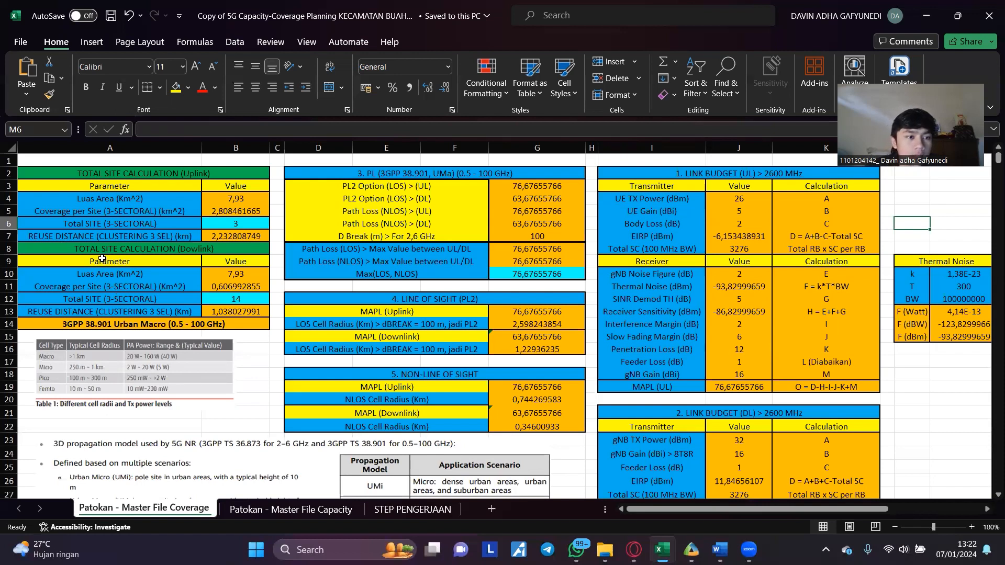
{"action": "left_click", "coordinate": [96, 238]}
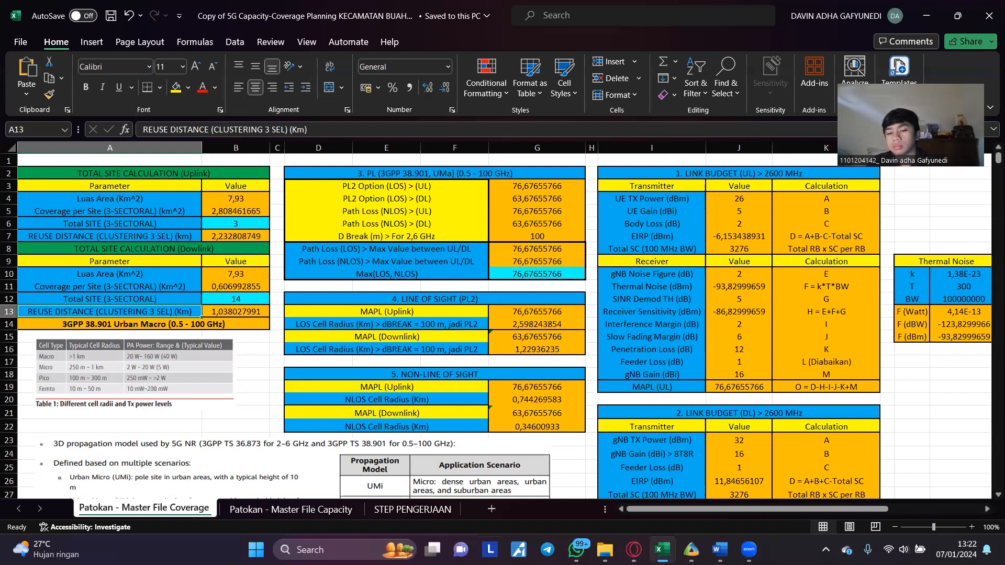
Switch to the report in Word and review section 1.2 on five-year demand forecasting and the Buah Batu population calculations.
{"action": "mouse_move", "coordinate": [719, 550]}
{"action": "left_click", "coordinate": [720, 482]}
{"action": "scroll", "coordinate": [489, 296], "scroll_direction": "down", "scroll_amount": 15}
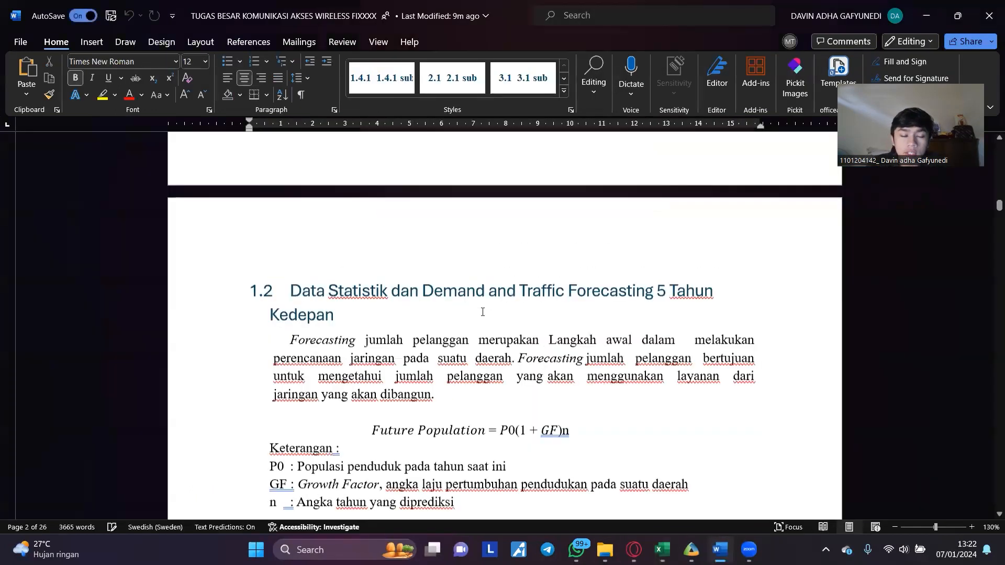
{"action": "scroll", "coordinate": [479, 307], "scroll_direction": "down", "scroll_amount": 4}
{"action": "scroll", "coordinate": [552, 292], "scroll_direction": "up", "scroll_amount": 12}
{"action": "scroll", "coordinate": [553, 292], "scroll_direction": "up", "scroll_amount": 9}
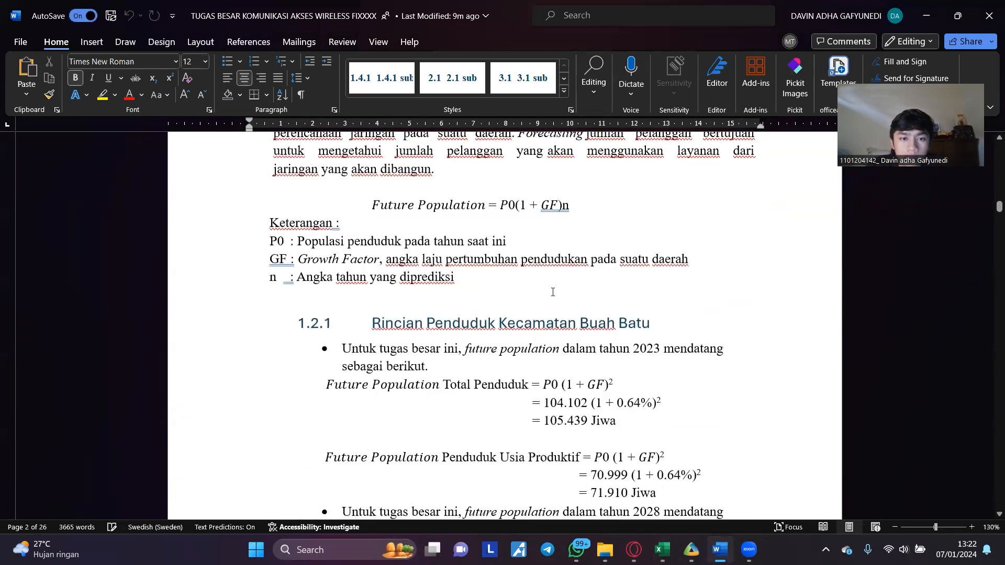
{"action": "scroll", "coordinate": [618, 278], "scroll_direction": "down", "scroll_amount": 2}
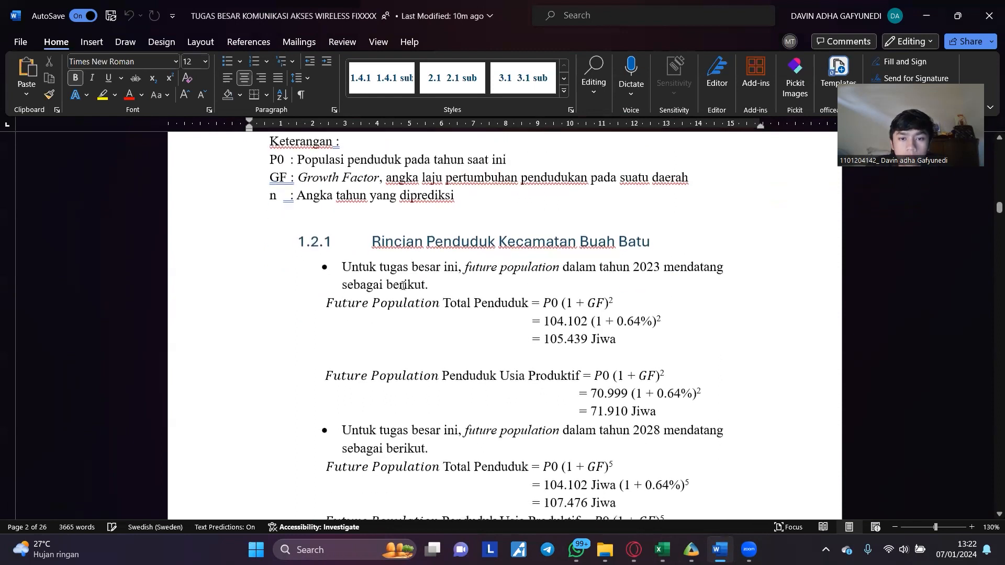
{"action": "scroll", "coordinate": [504, 255], "scroll_direction": "down", "scroll_amount": 3}
Review the productive population percentage, Table 1.3 on 5G planning percentages and section 1.2.2 on market share users.
{"action": "scroll", "coordinate": [504, 254], "scroll_direction": "down", "scroll_amount": 10}
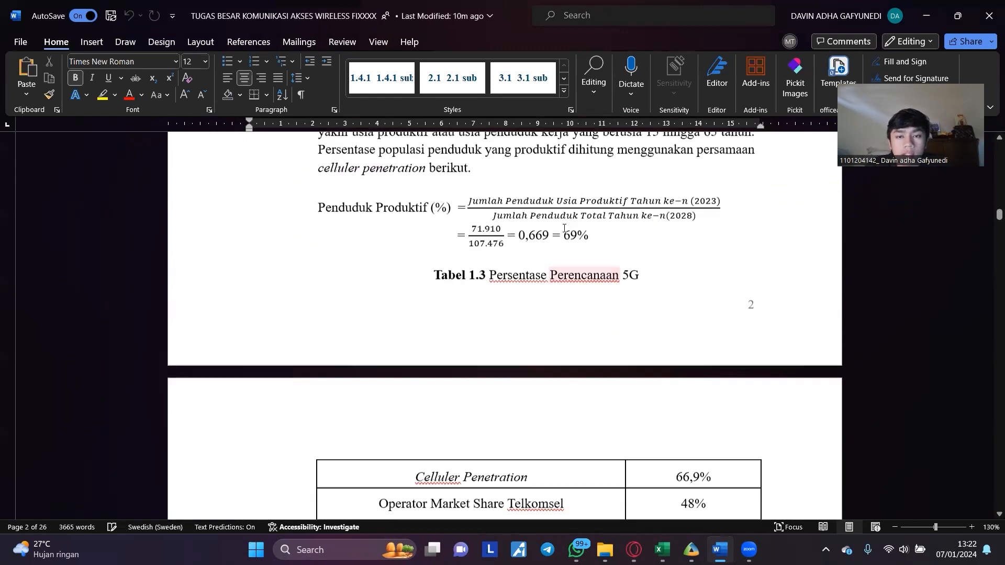
{"action": "scroll", "coordinate": [543, 230], "scroll_direction": "up", "scroll_amount": 3}
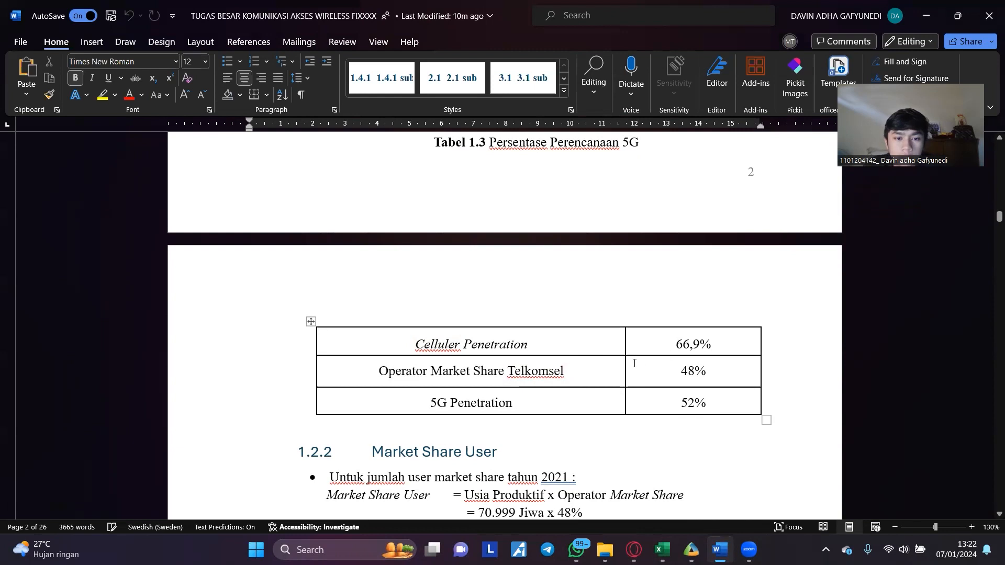
{"action": "scroll", "coordinate": [414, 352], "scroll_direction": "down", "scroll_amount": 2}
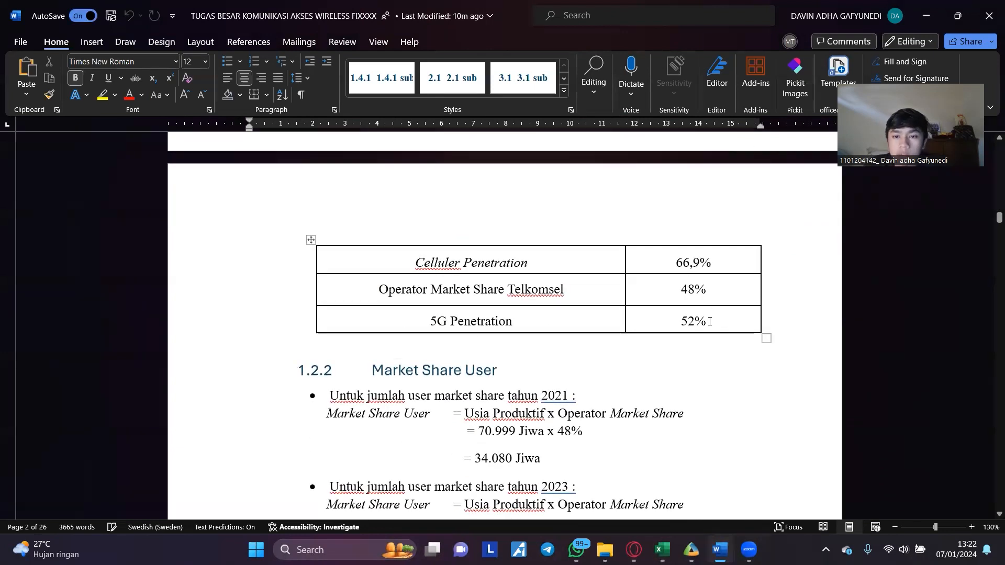
{"action": "scroll", "coordinate": [696, 320], "scroll_direction": "down", "scroll_amount": 2}
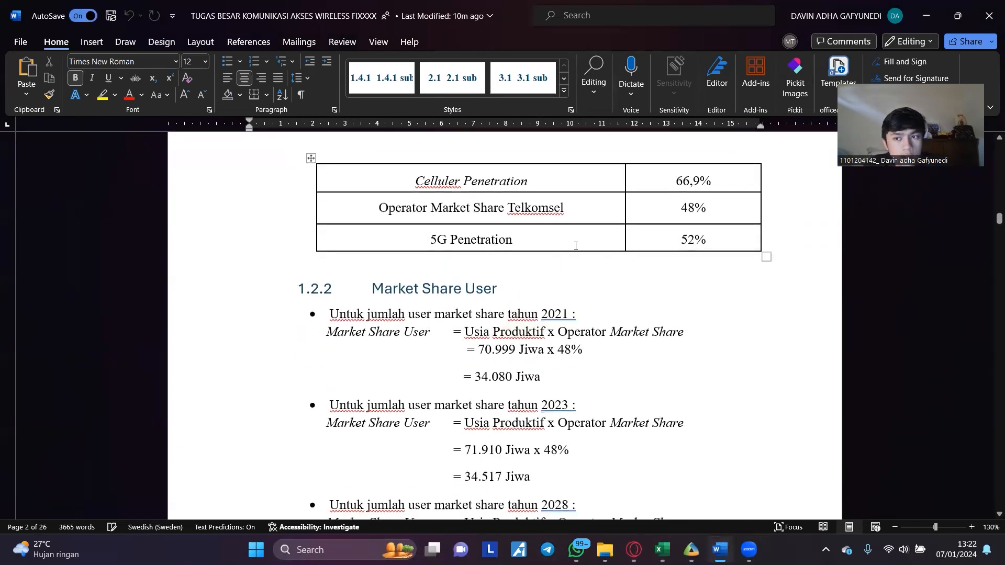
Review the planning parameters in chapter II, including the antenna details and Table 2.1 on area categories.
{"action": "scroll", "coordinate": [576, 246], "scroll_direction": "down", "scroll_amount": 9}
{"action": "scroll", "coordinate": [487, 268], "scroll_direction": "down", "scroll_amount": 20}
{"action": "scroll", "coordinate": [504, 266], "scroll_direction": "down", "scroll_amount": 8}
{"action": "scroll", "coordinate": [497, 262], "scroll_direction": "down", "scroll_amount": 7}
{"action": "scroll", "coordinate": [487, 294], "scroll_direction": "up", "scroll_amount": 3}
{"action": "scroll", "coordinate": [483, 320], "scroll_direction": "down", "scroll_amount": 1}
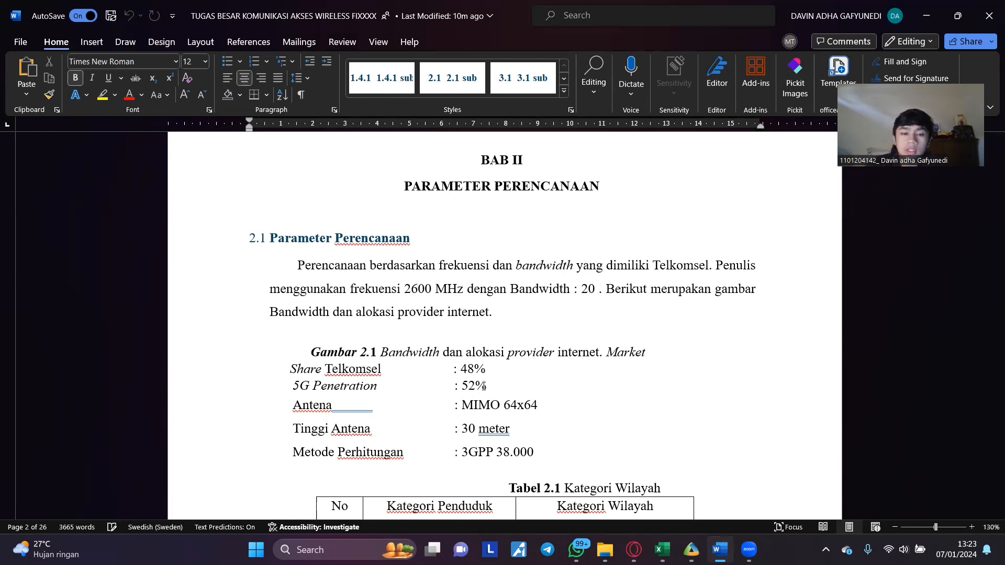
{"action": "scroll", "coordinate": [476, 398], "scroll_direction": "down", "scroll_amount": 5}
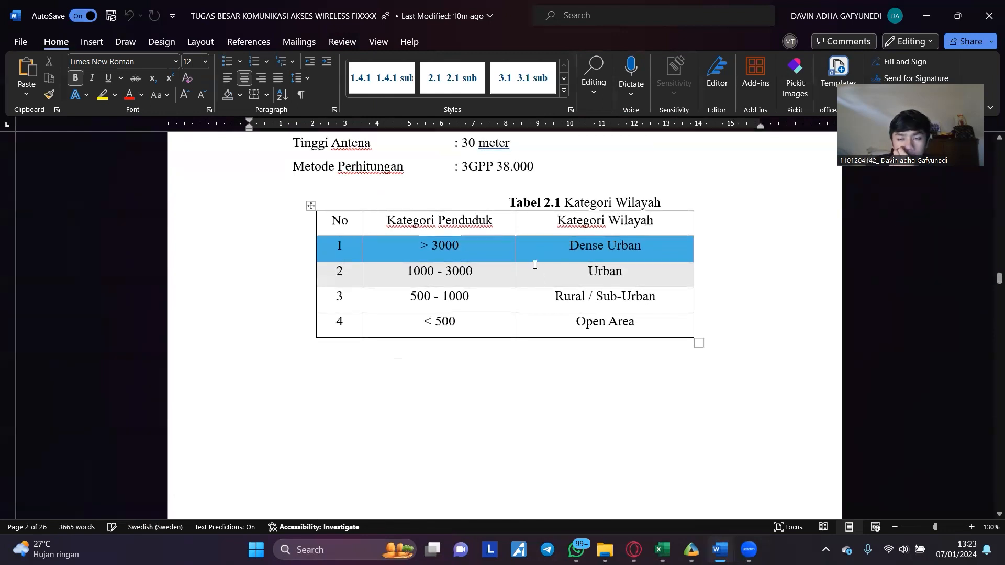
Review section 3.1.1 of the capacity planning chapter, including the Forecasting Number of Users table.
{"action": "scroll", "coordinate": [463, 238], "scroll_direction": "down", "scroll_amount": 15}
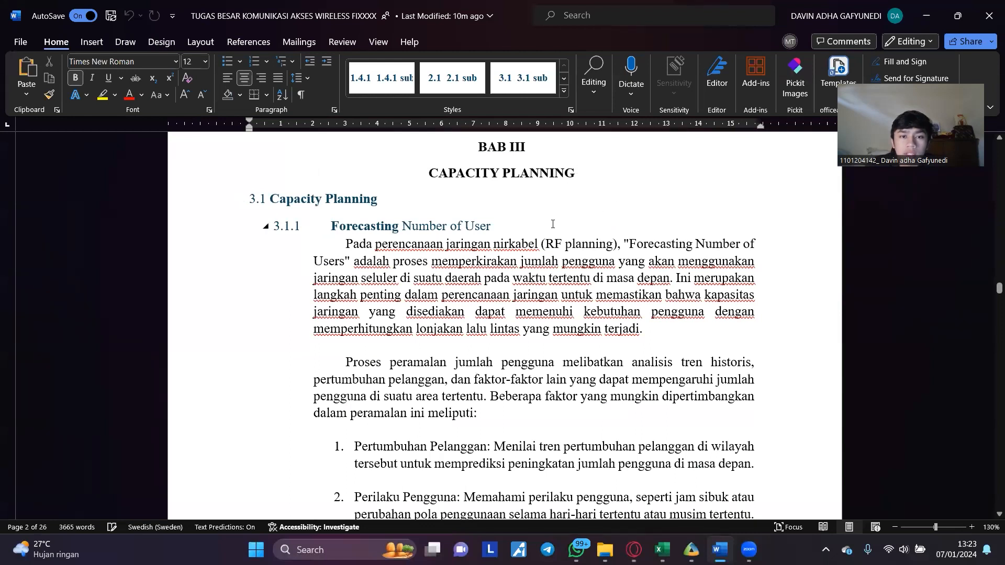
{"action": "scroll", "coordinate": [547, 224], "scroll_direction": "down", "scroll_amount": 5}
{"action": "scroll", "coordinate": [546, 220], "scroll_direction": "down", "scroll_amount": 18}
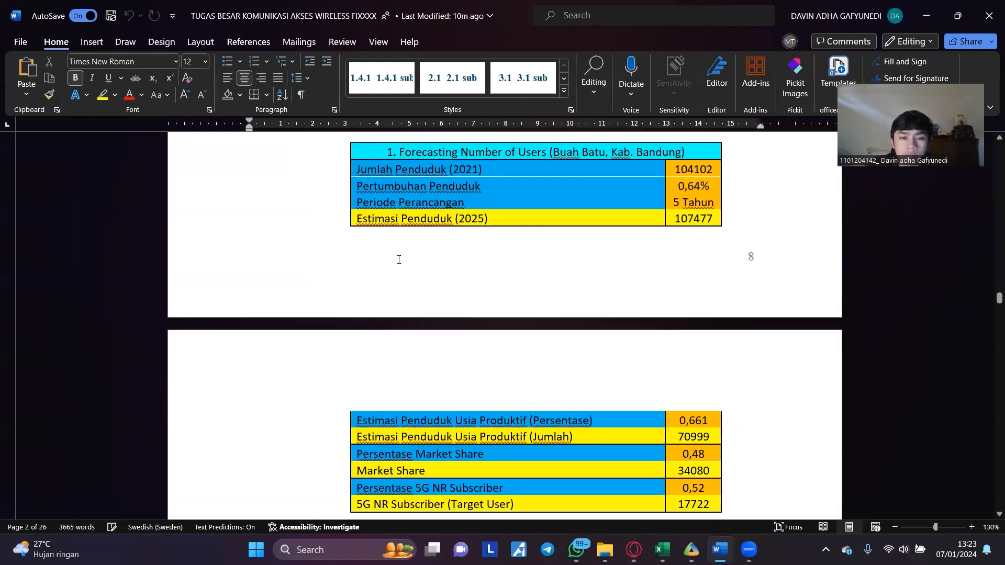
{"action": "scroll", "coordinate": [435, 250], "scroll_direction": "up", "scroll_amount": 6}
{"action": "scroll", "coordinate": [435, 250], "scroll_direction": "up", "scroll_amount": 4}
{"action": "scroll", "coordinate": [434, 245], "scroll_direction": "down", "scroll_amount": 11}
Review the Single User Throughput and Network Throughput formulas and tables in chapter III.
{"action": "scroll", "coordinate": [432, 243], "scroll_direction": "down", "scroll_amount": 5}
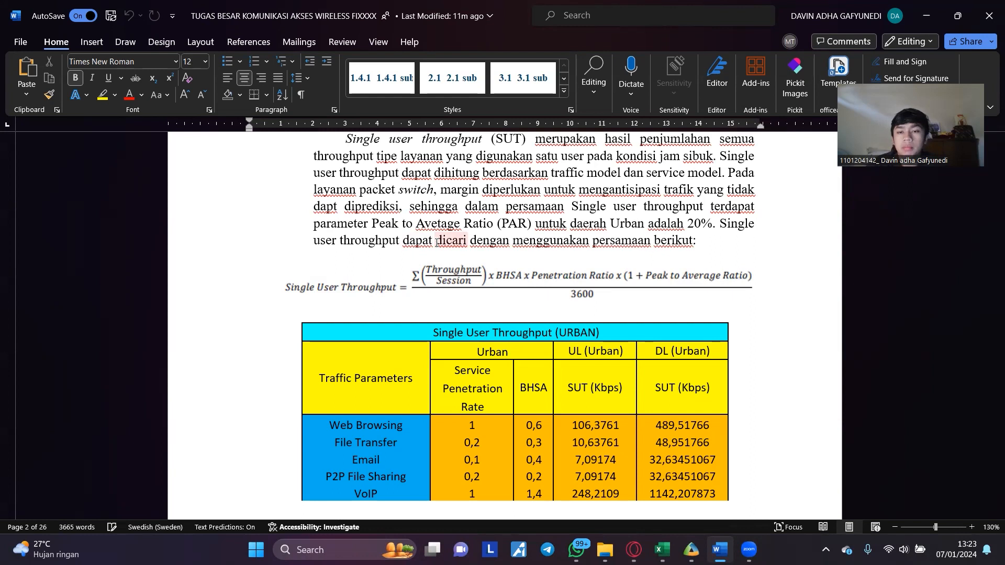
{"action": "scroll", "coordinate": [424, 276], "scroll_direction": "down", "scroll_amount": 8}
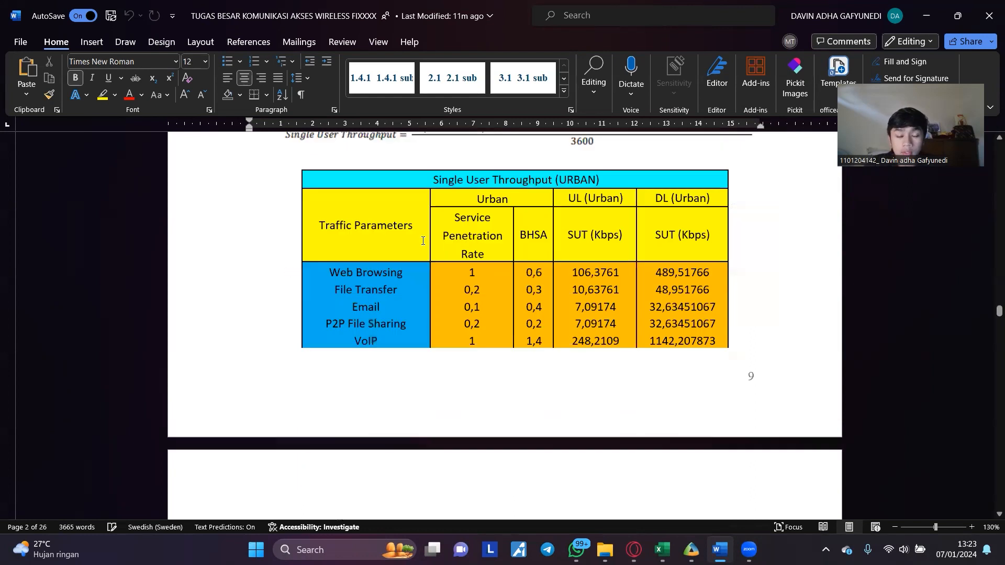
{"action": "scroll", "coordinate": [424, 276], "scroll_direction": "down", "scroll_amount": 3}
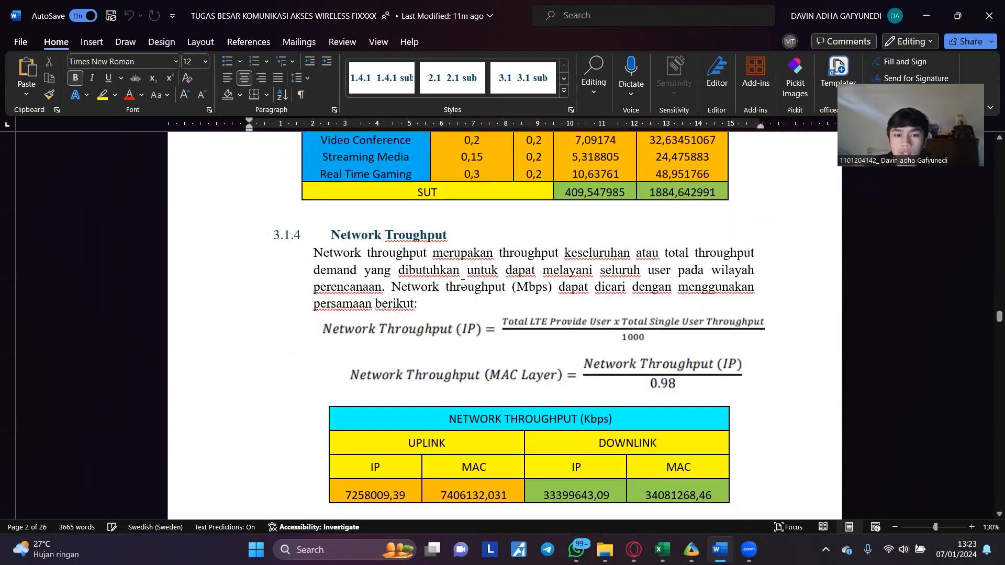
{"action": "scroll", "coordinate": [599, 250], "scroll_direction": "down", "scroll_amount": 1}
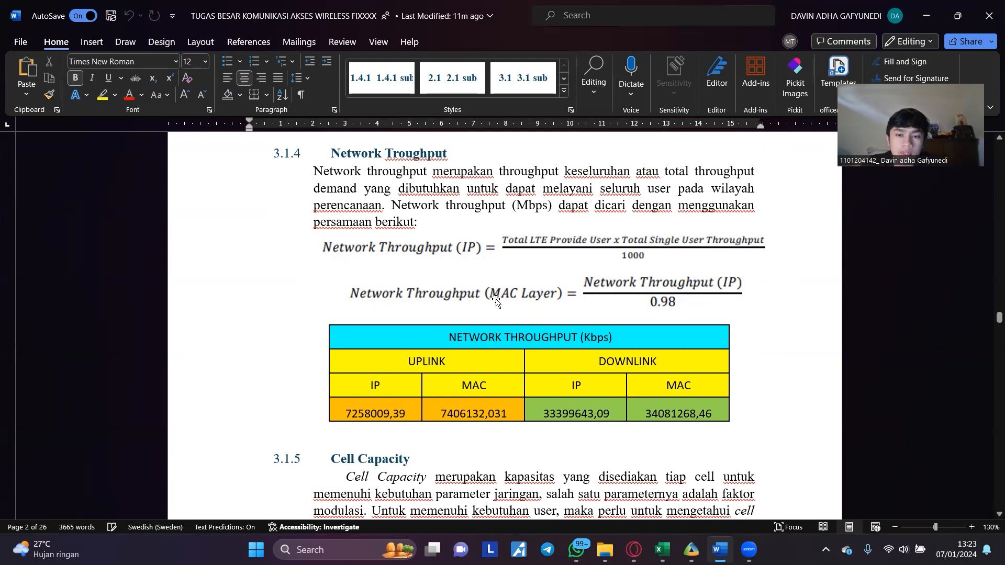
Review the Cell Capacity formulas in section 3.1.5, the average SINR table and the site capacity and number of site calculations.
{"action": "scroll", "coordinate": [500, 296], "scroll_direction": "down", "scroll_amount": 3}
{"action": "scroll", "coordinate": [513, 254], "scroll_direction": "down", "scroll_amount": 2}
{"action": "scroll", "coordinate": [500, 287], "scroll_direction": "up", "scroll_amount": 1}
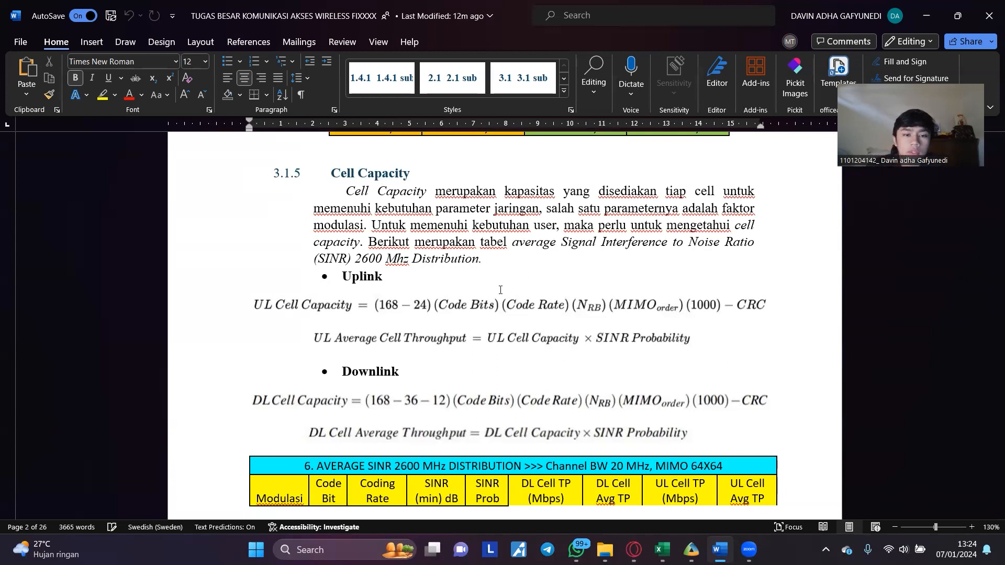
{"action": "scroll", "coordinate": [501, 290], "scroll_direction": "down", "scroll_amount": 2}
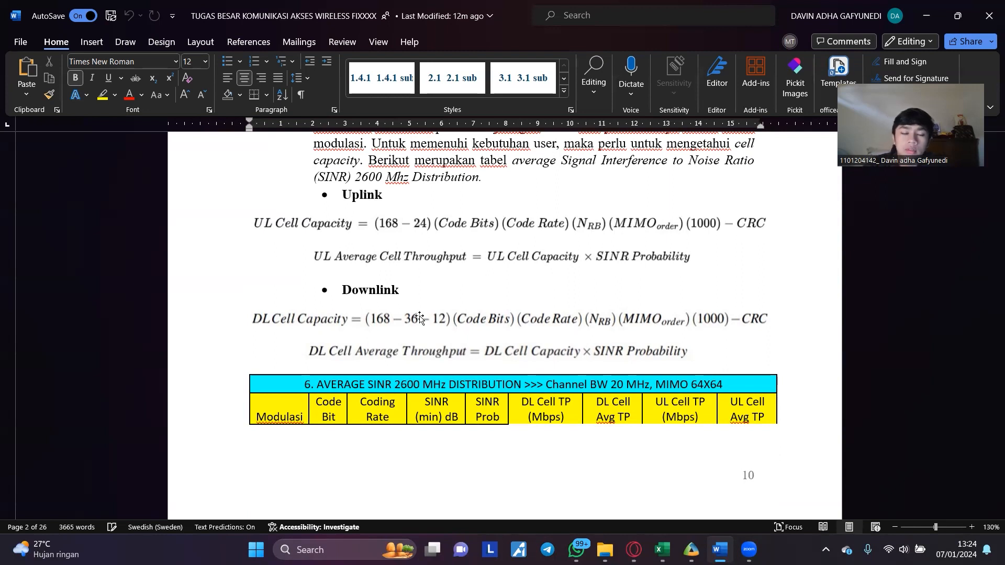
{"action": "scroll", "coordinate": [419, 318], "scroll_direction": "down", "scroll_amount": 15}
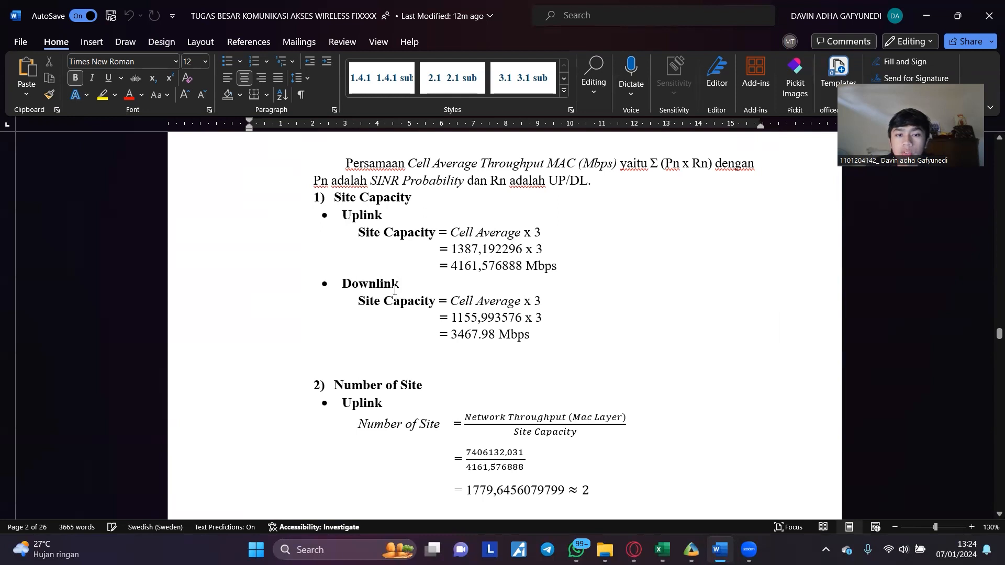
Review the Number of Site and Cell Radius calculations, the Link Budget section 3.1.6 and the Total Site Calculation table in chapter III.
{"action": "scroll", "coordinate": [542, 283], "scroll_direction": "down", "scroll_amount": 7}
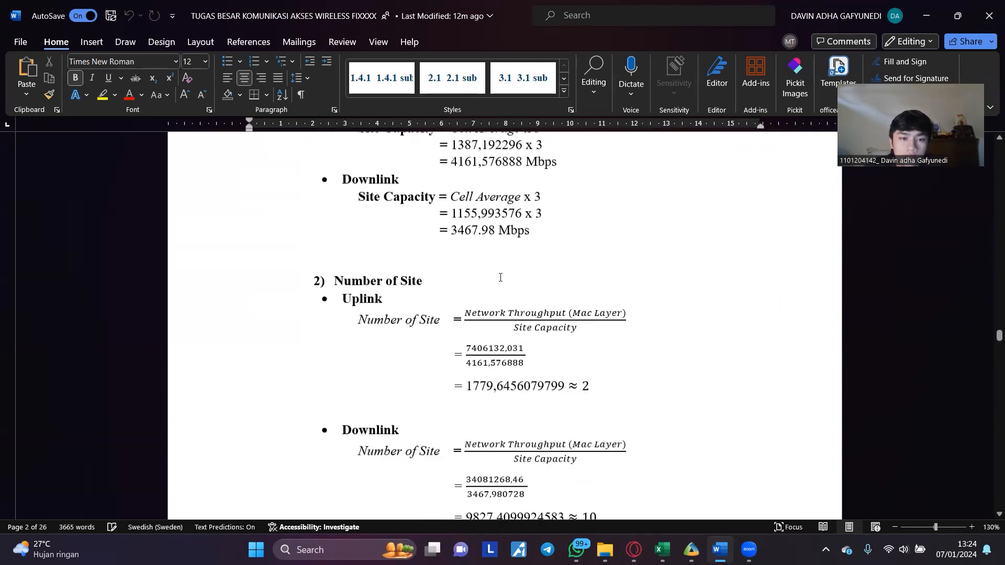
{"action": "scroll", "coordinate": [383, 254], "scroll_direction": "down", "scroll_amount": 20}
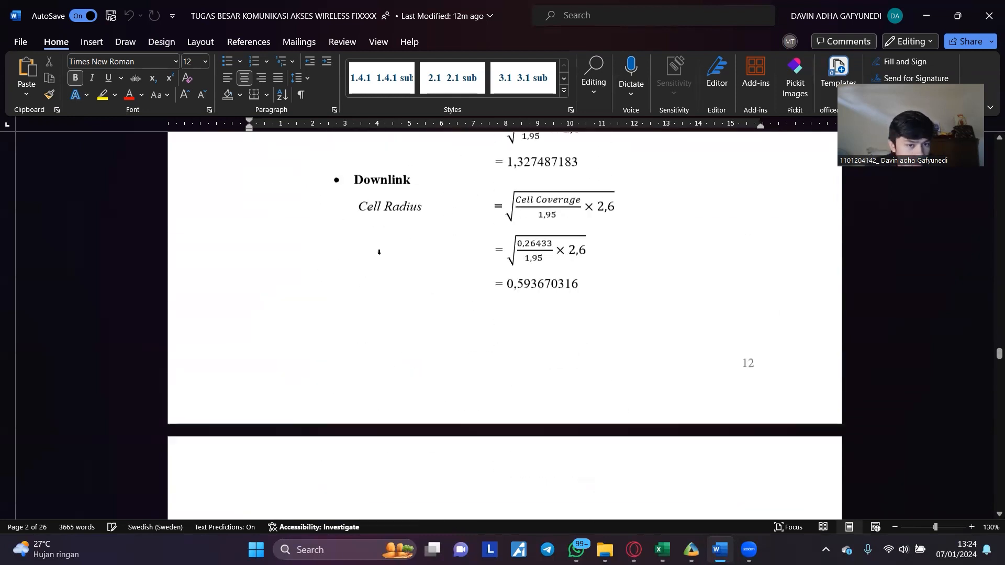
{"action": "scroll", "coordinate": [376, 255], "scroll_direction": "down", "scroll_amount": 3}
{"action": "scroll", "coordinate": [376, 251], "scroll_direction": "up", "scroll_amount": 6}
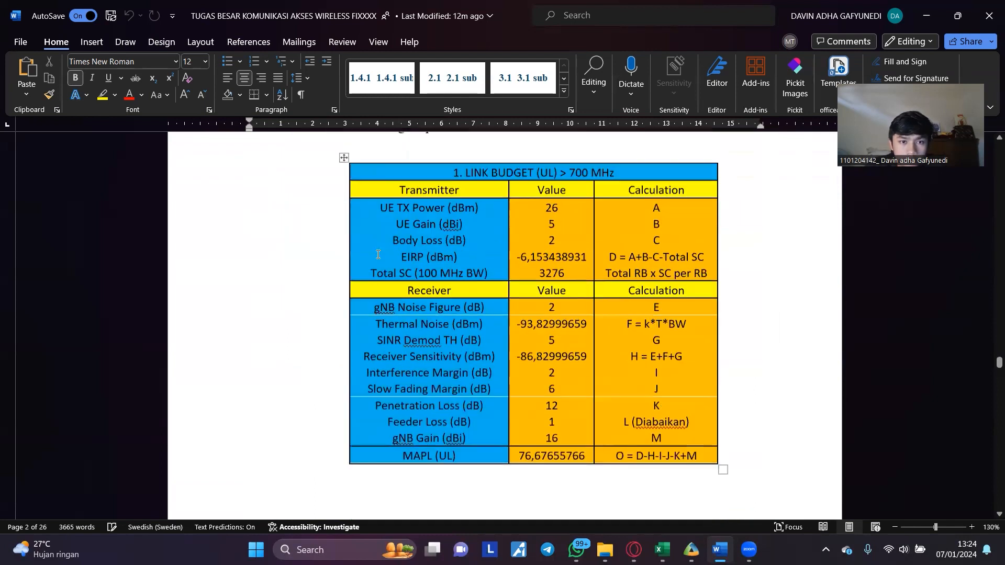
{"action": "scroll", "coordinate": [376, 251], "scroll_direction": "down", "scroll_amount": 11}
{"action": "scroll", "coordinate": [376, 246], "scroll_direction": "up", "scroll_amount": 20}
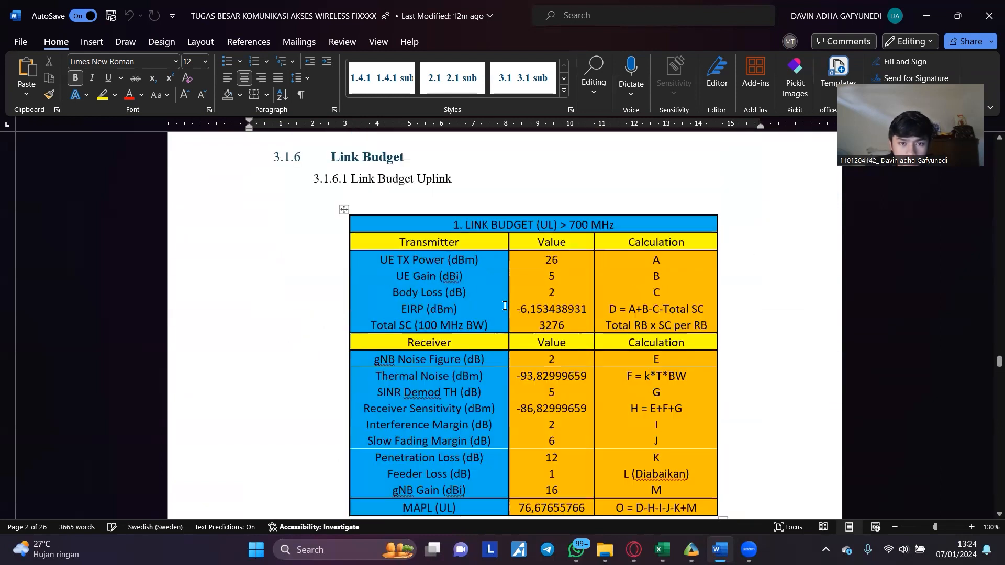
{"action": "scroll", "coordinate": [482, 303], "scroll_direction": "up", "scroll_amount": 1}
{"action": "scroll", "coordinate": [471, 293], "scroll_direction": "down", "scroll_amount": 14}
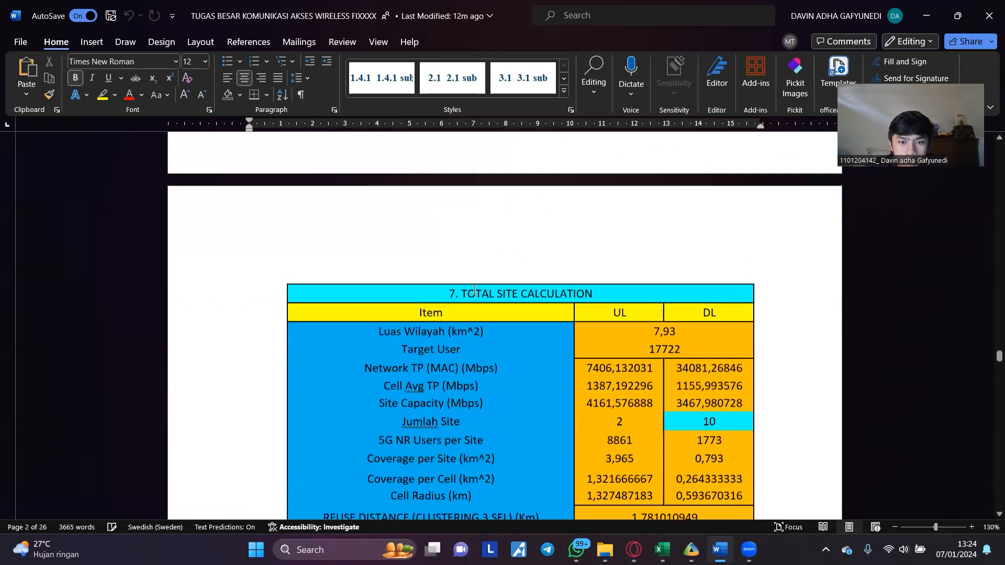
{"action": "scroll", "coordinate": [443, 277], "scroll_direction": "down", "scroll_amount": 10}
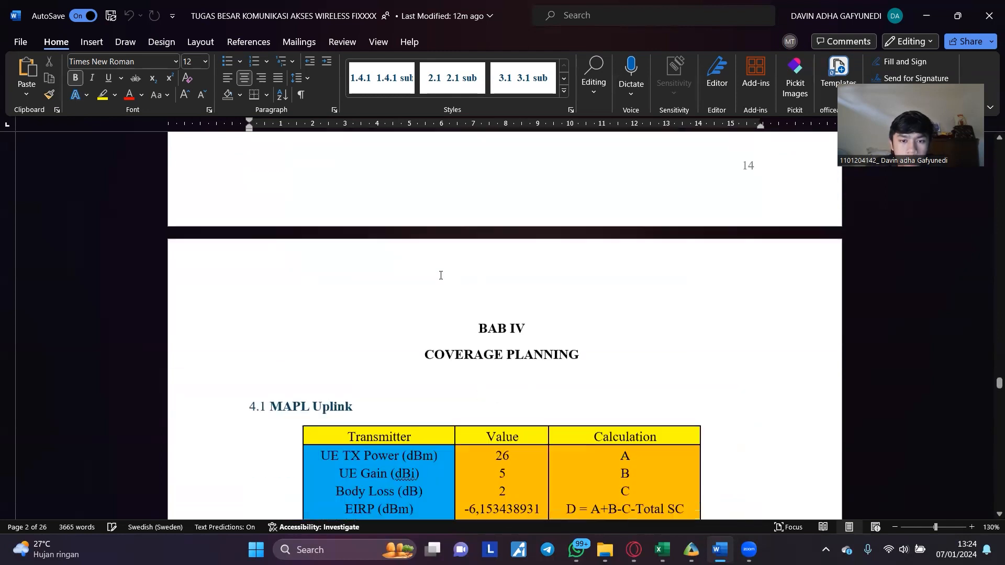
Review the MAPL Uplink and MAPL Downlink tables in chapter IV on coverage planning.
{"action": "scroll", "coordinate": [440, 273], "scroll_direction": "down", "scroll_amount": 3}
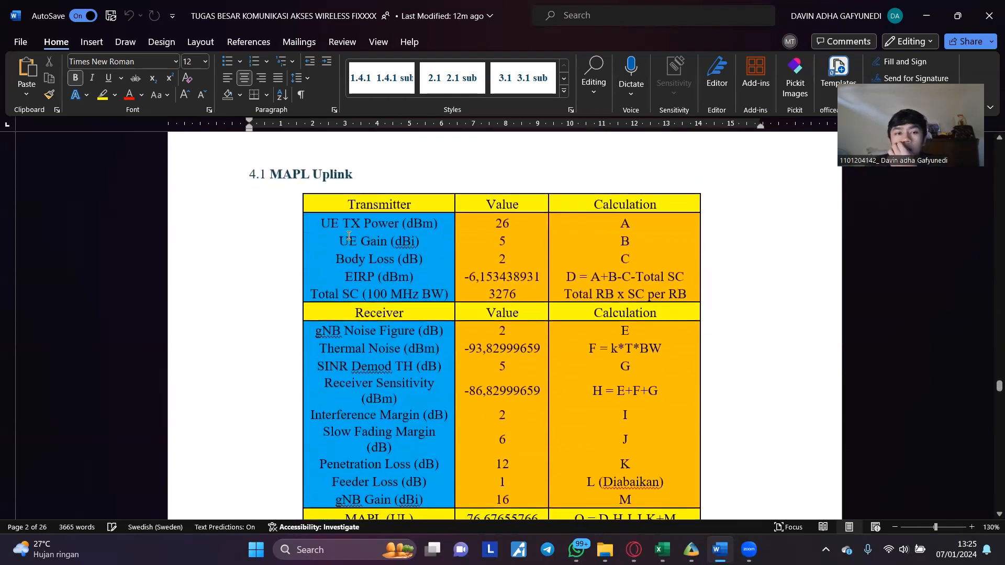
{"action": "scroll", "coordinate": [418, 257], "scroll_direction": "down", "scroll_amount": 15}
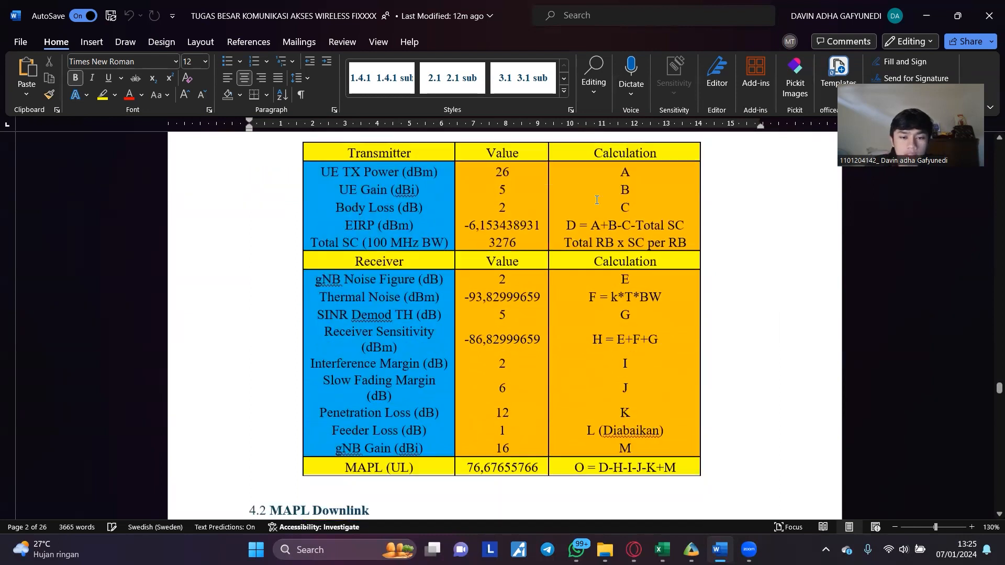
{"action": "scroll", "coordinate": [555, 168], "scroll_direction": "down", "scroll_amount": 10}
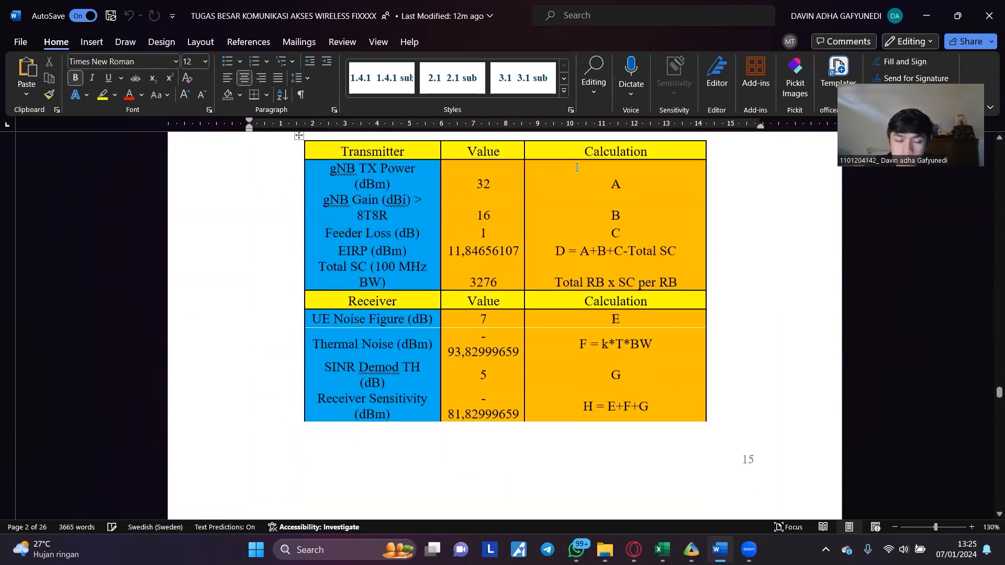
{"action": "scroll", "coordinate": [556, 169], "scroll_direction": "down", "scroll_amount": 12}
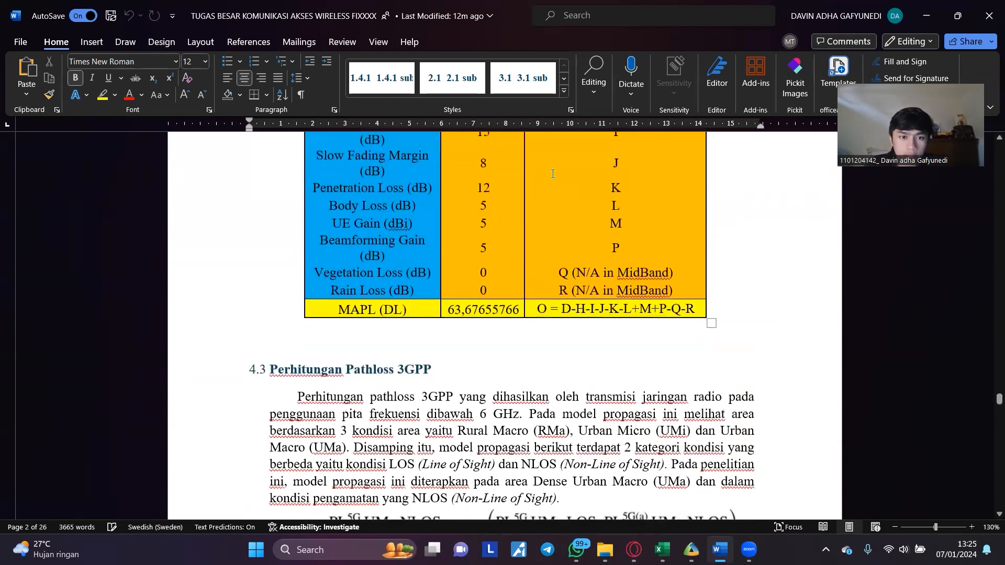
Review the 3GPP pathloss, LOS and NLOS, and Coverage Approach sections of chapter IV, up to the simulation map in chapter V.
{"action": "scroll", "coordinate": [471, 186], "scroll_direction": "up", "scroll_amount": 1}
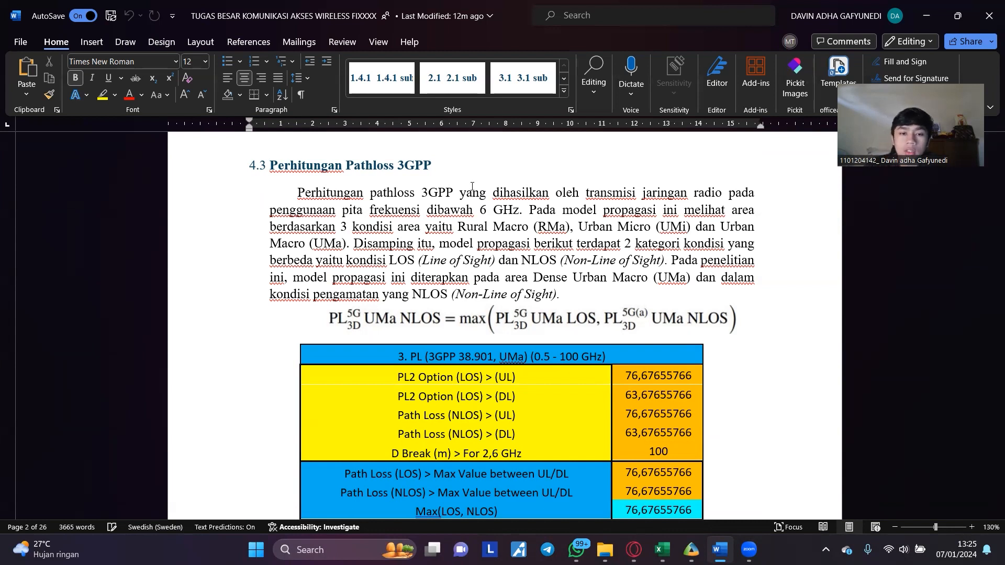
{"action": "scroll", "coordinate": [471, 186], "scroll_direction": "down", "scroll_amount": 3}
{"action": "scroll", "coordinate": [777, 351], "scroll_direction": "down", "scroll_amount": 10}
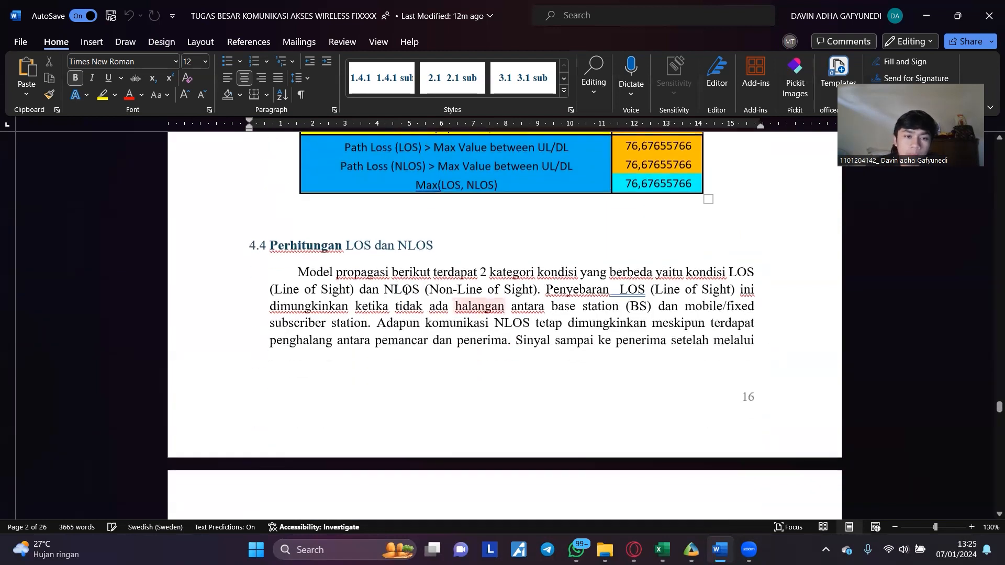
{"action": "scroll", "coordinate": [472, 246], "scroll_direction": "up", "scroll_amount": 3}
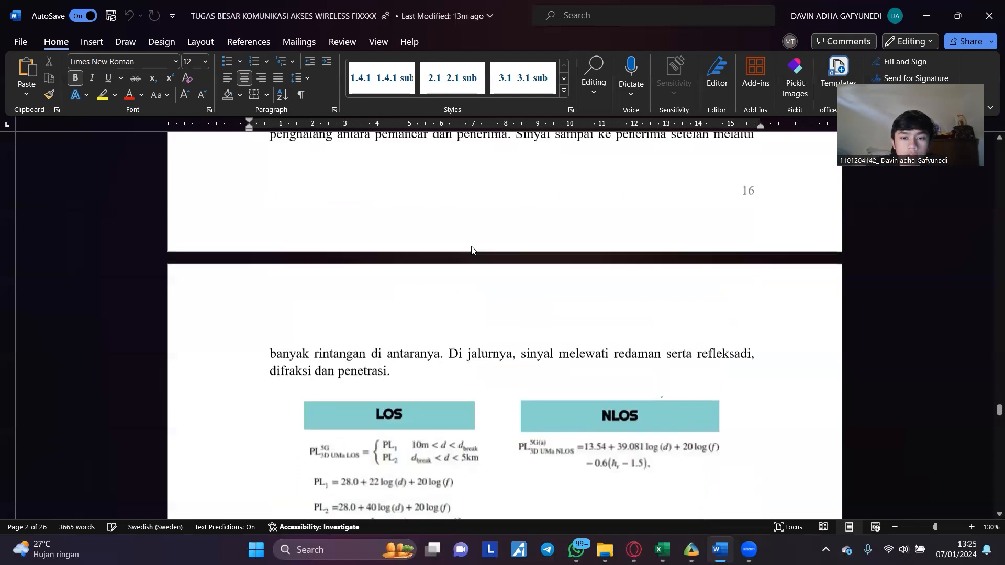
{"action": "scroll", "coordinate": [472, 246], "scroll_direction": "down", "scroll_amount": 2}
{"action": "scroll", "coordinate": [569, 259], "scroll_direction": "down", "scroll_amount": 9}
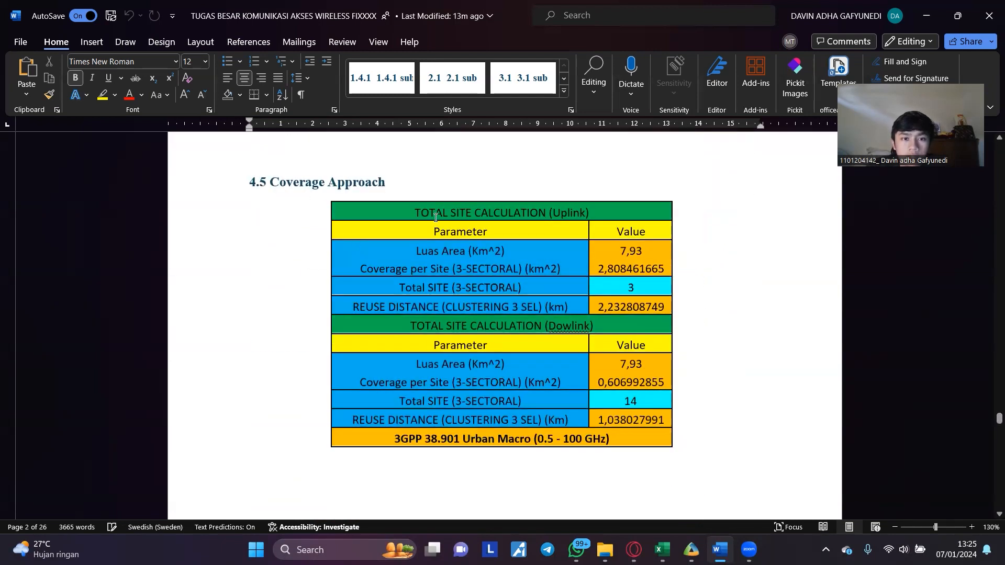
{"action": "scroll", "coordinate": [647, 226], "scroll_direction": "down", "scroll_amount": 6}
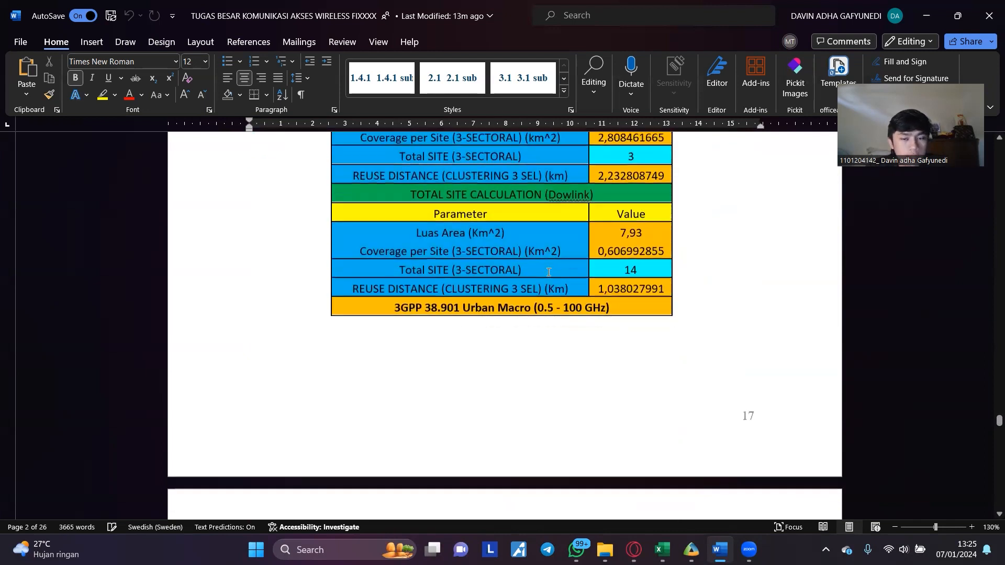
{"action": "scroll", "coordinate": [542, 267], "scroll_direction": "down", "scroll_amount": 5}
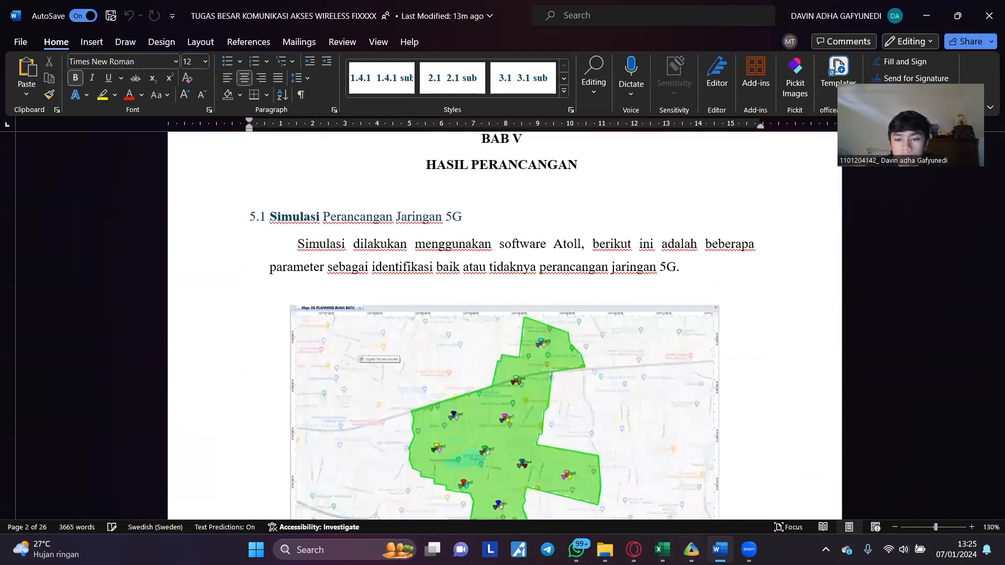
Switch to Atoll, expand the coverage predictions and open the properties of the 5G NR Macro Cell station template.
{"action": "left_click", "coordinate": [692, 548]}
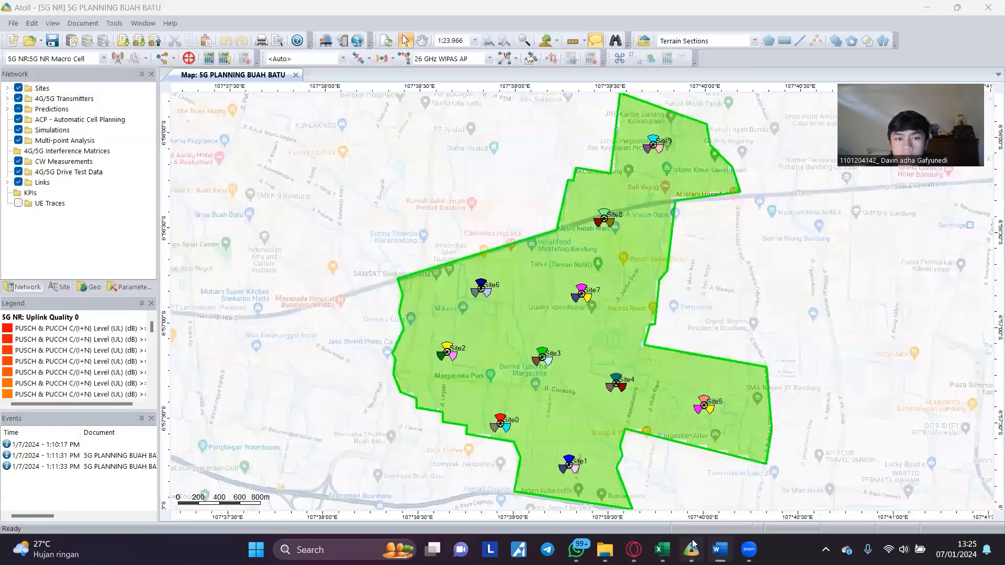
{"action": "left_click", "coordinate": [8, 109]}
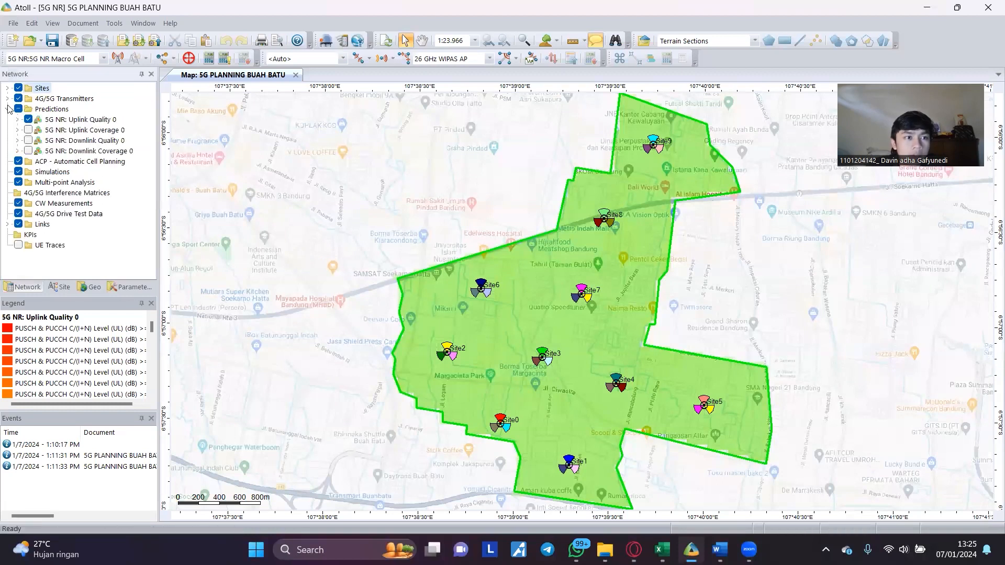
{"action": "left_click", "coordinate": [137, 285]}
{"action": "left_click", "coordinate": [7, 99]}
{"action": "left_click", "coordinate": [18, 110]}
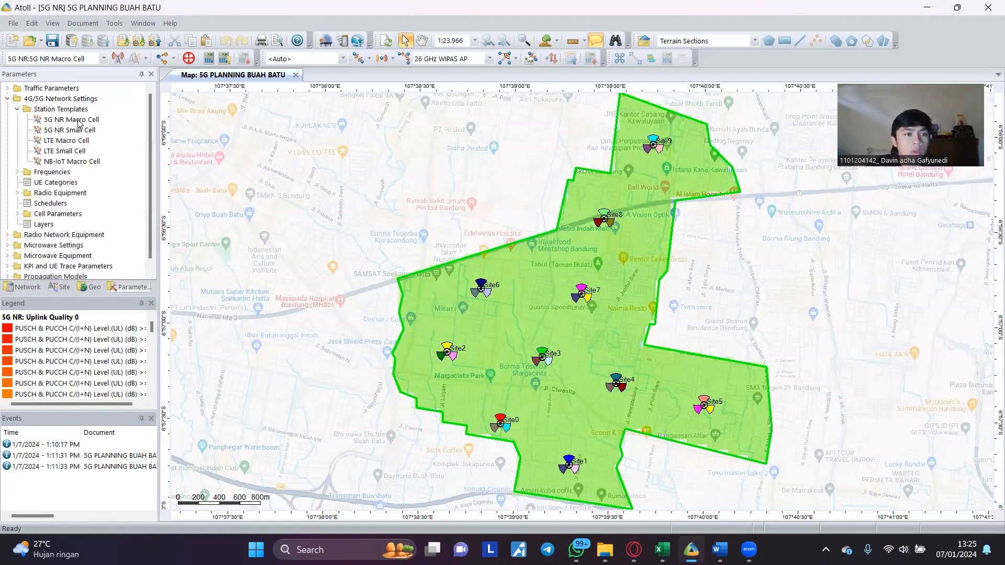
{"action": "right_click", "coordinate": [78, 121]}
{"action": "left_click", "coordinate": [108, 126]}
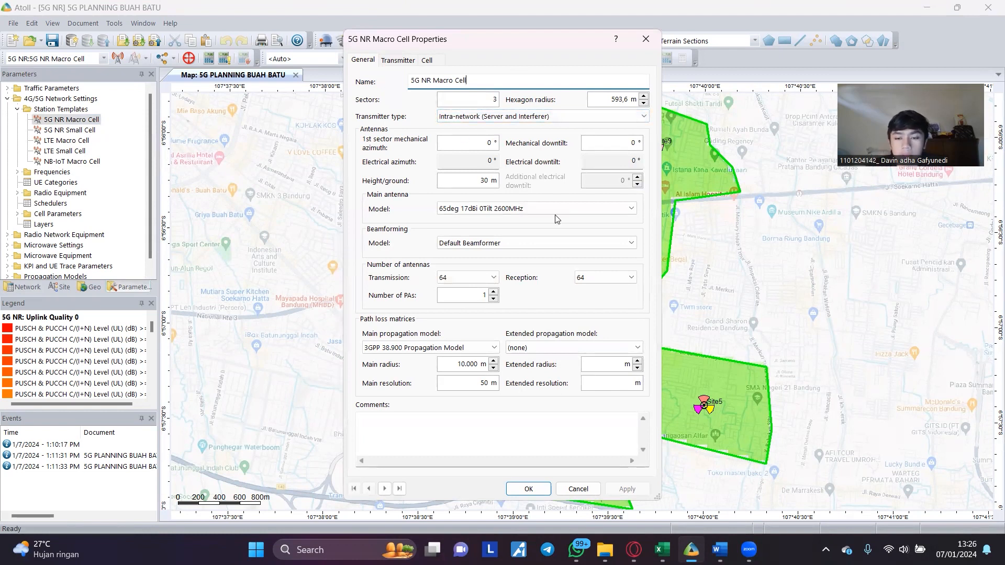
Check the downlink cell radius in the Total Site Calculation table of the Excel capacity sheet and return to Atoll.
{"action": "left_click", "coordinate": [662, 550]}
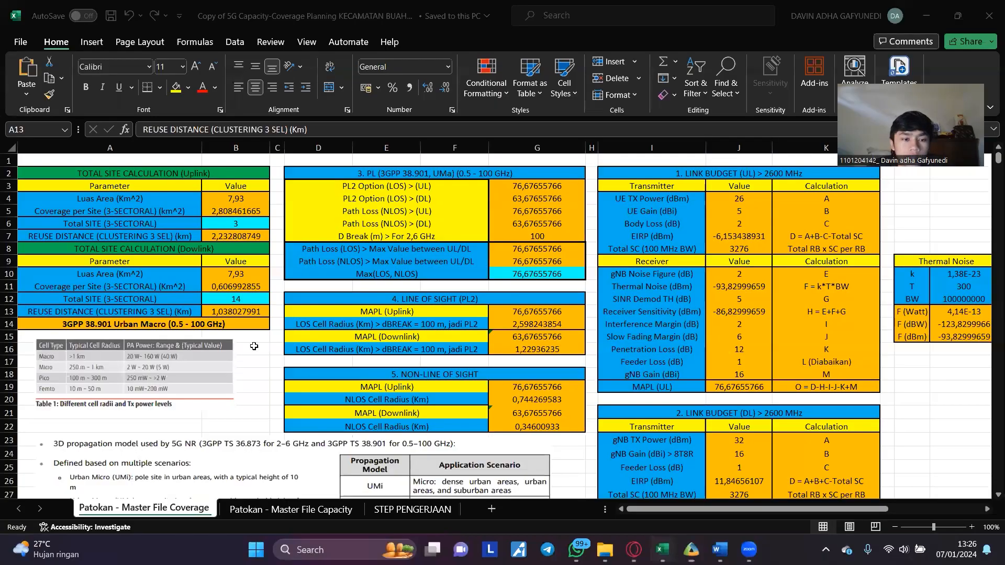
{"action": "left_click", "coordinate": [294, 509]}
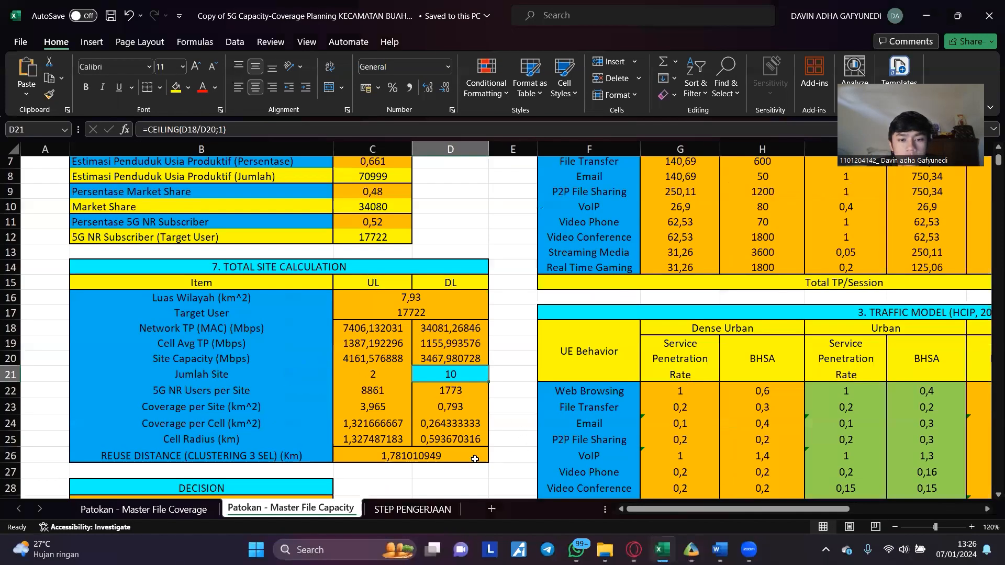
{"action": "left_click", "coordinate": [447, 439]}
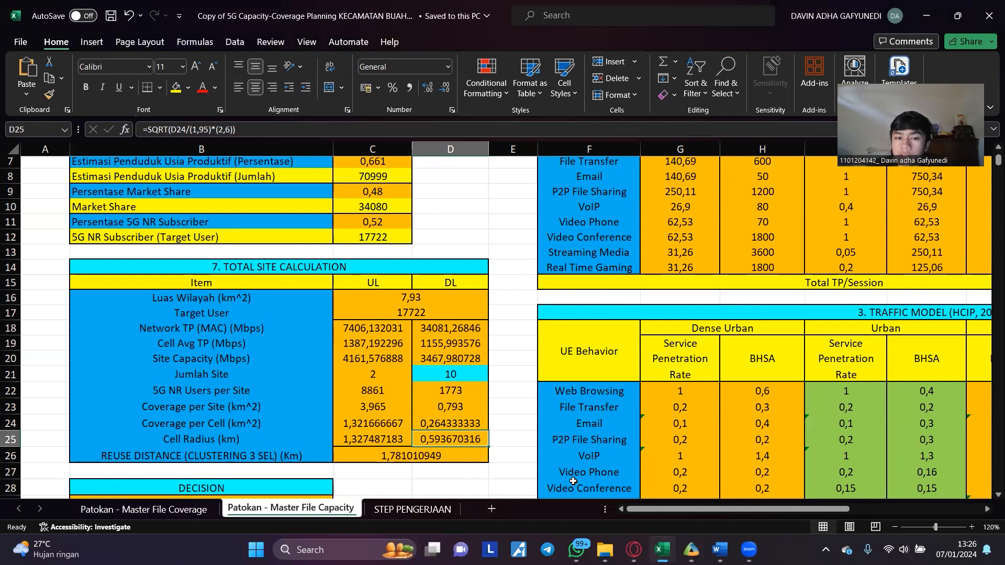
{"action": "left_click", "coordinate": [690, 550]}
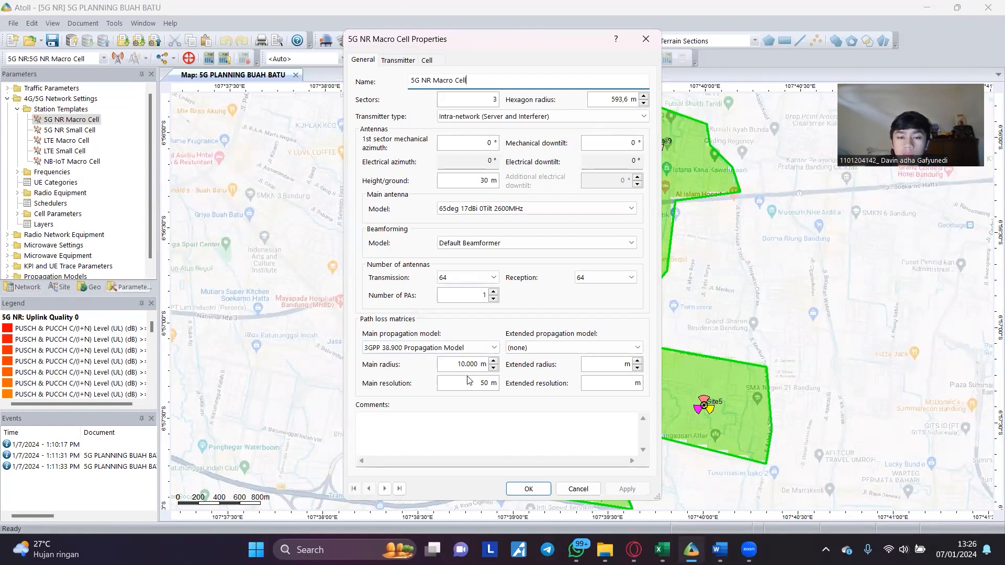
Review the macro cell template's transmitter settings and equipment specifications, and close both dialogs without changes.
{"action": "left_click", "coordinate": [406, 61]}
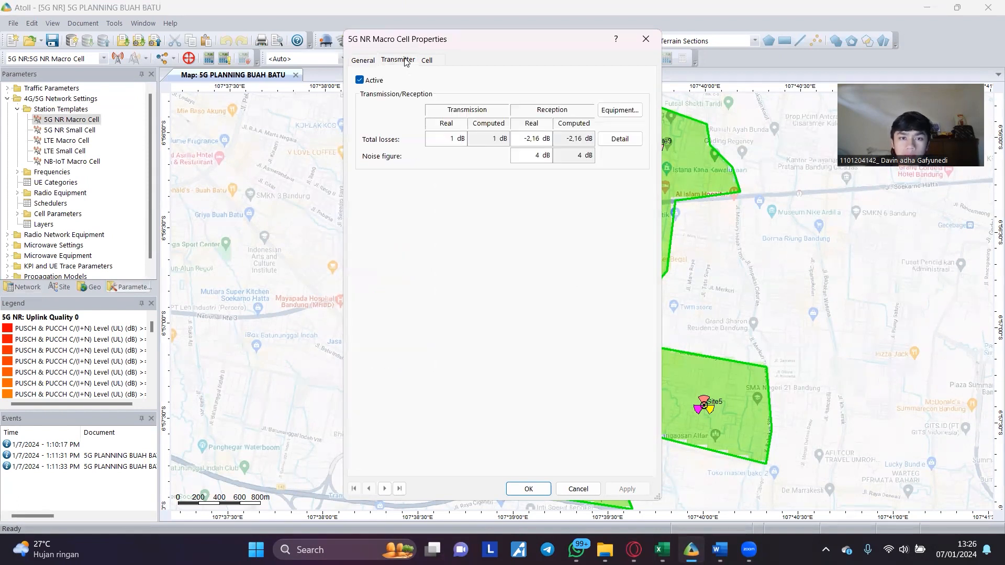
{"action": "left_click", "coordinate": [594, 110]}
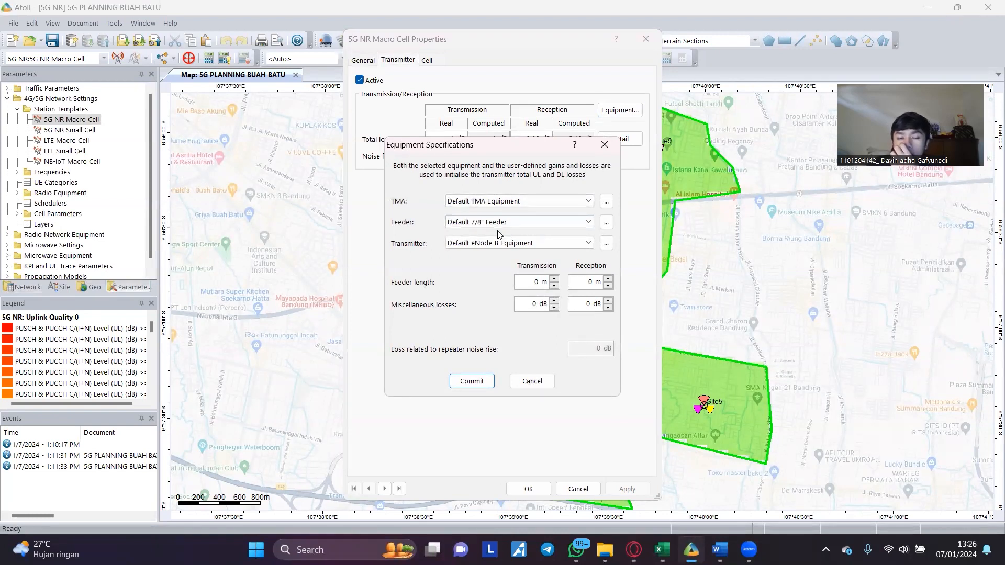
{"action": "left_click", "coordinate": [532, 381]}
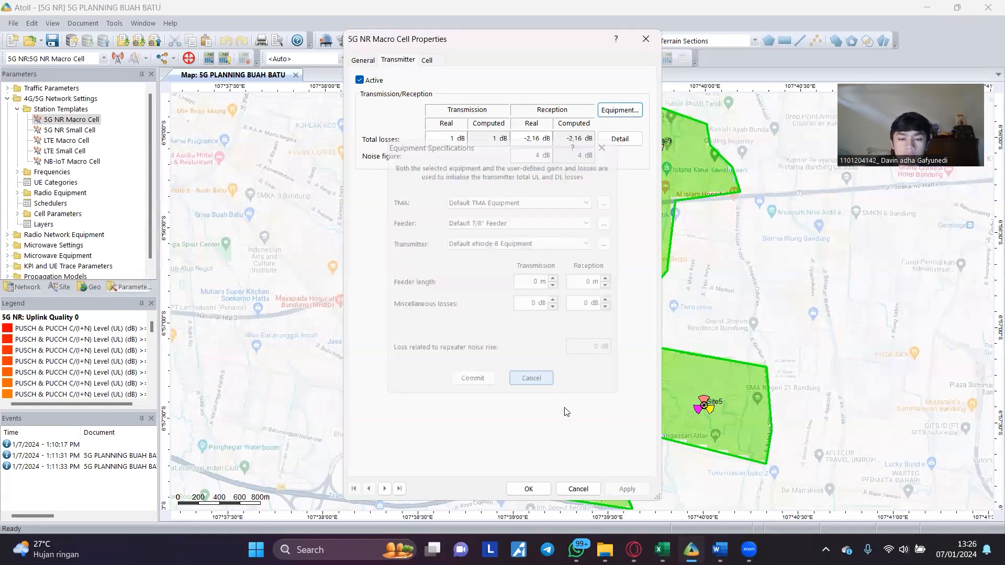
{"action": "left_click", "coordinate": [576, 490]}
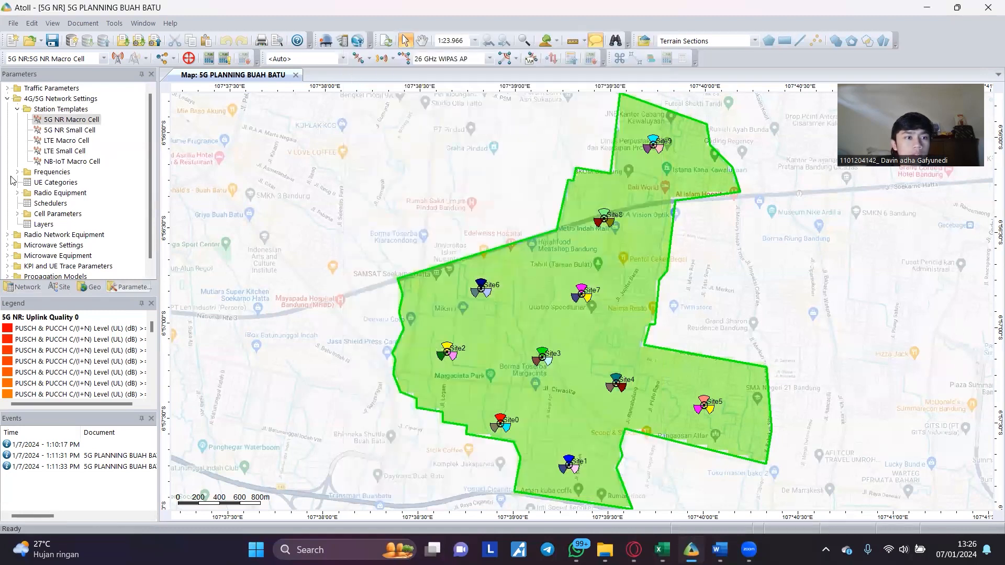
Open the frequency bands table and select the n7 / E-UTRA 7 record.
{"action": "left_click", "coordinate": [17, 172]}
{"action": "left_click", "coordinate": [53, 182]}
{"action": "double_click", "coordinate": [62, 186]}
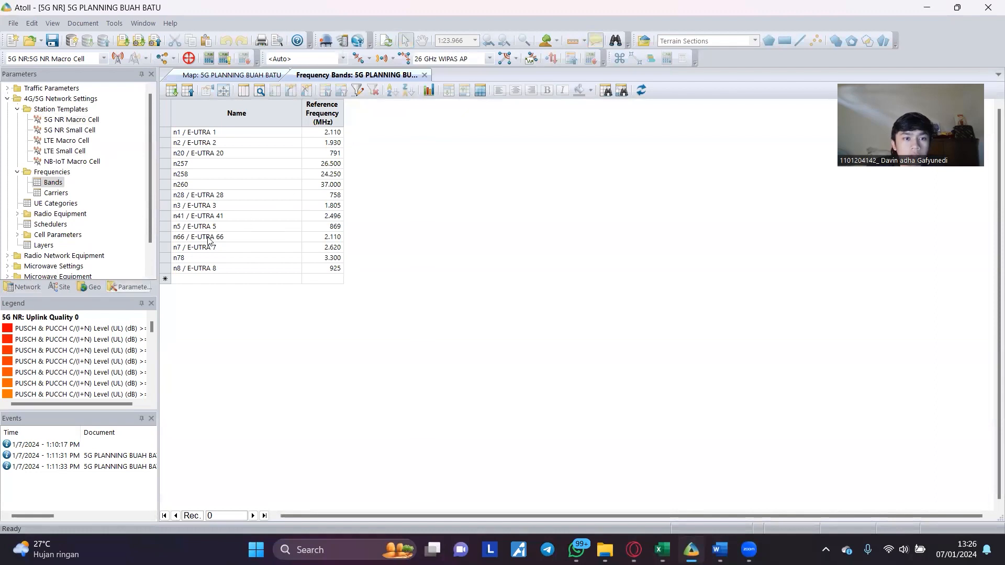
{"action": "left_click", "coordinate": [200, 248]}
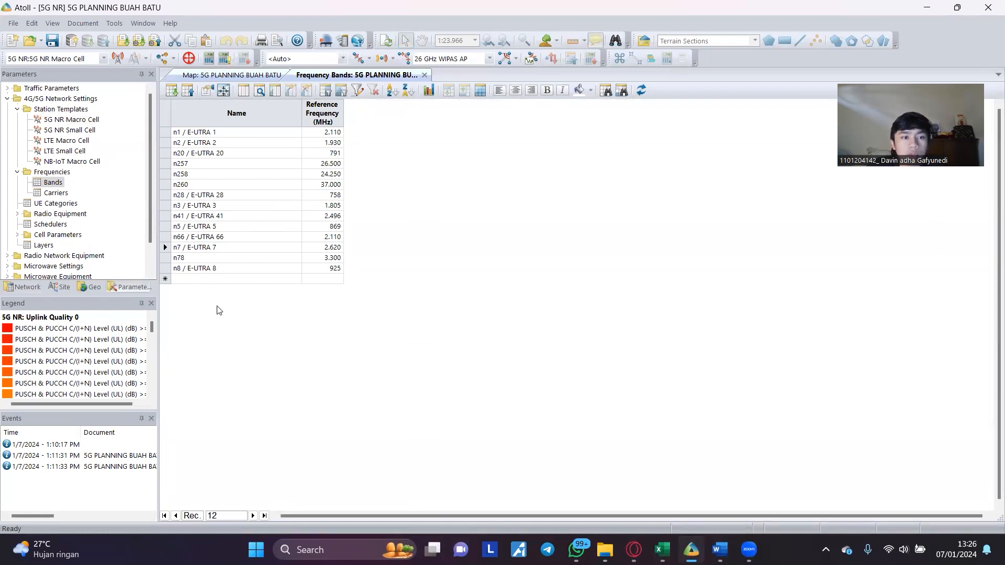
{"action": "left_click", "coordinate": [166, 247]}
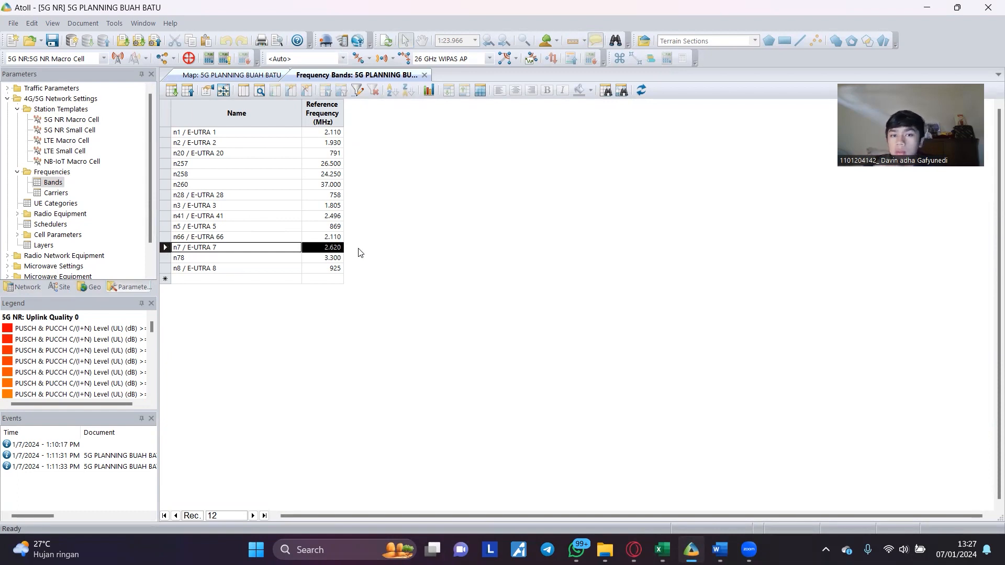
Open the TMA and Feeders tables of the radio network equipment to view their gains and losses.
{"action": "scroll", "coordinate": [90, 178], "scroll_direction": "down", "scroll_amount": 1}
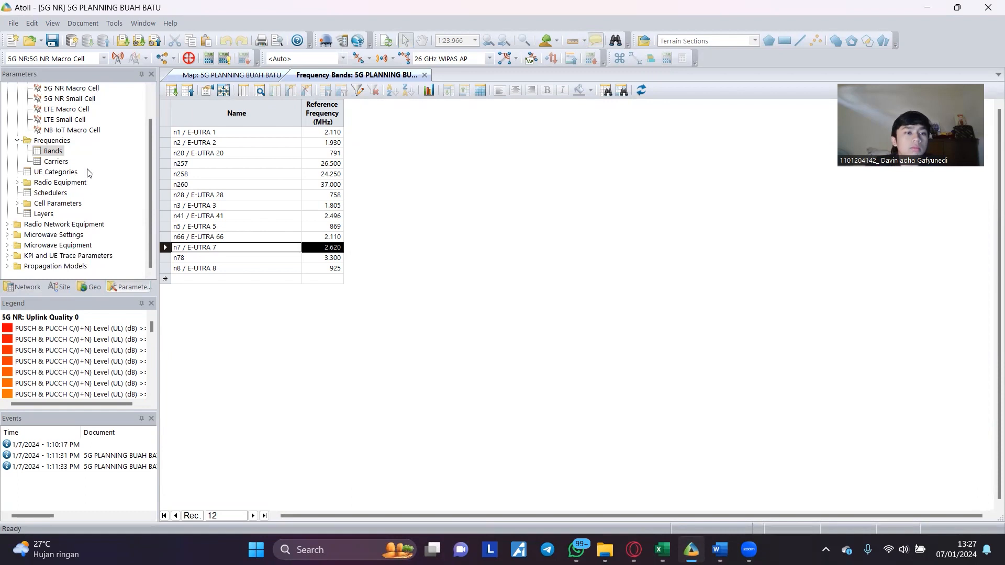
{"action": "left_click", "coordinate": [8, 225]}
{"action": "scroll", "coordinate": [107, 155], "scroll_direction": "down", "scroll_amount": 1}
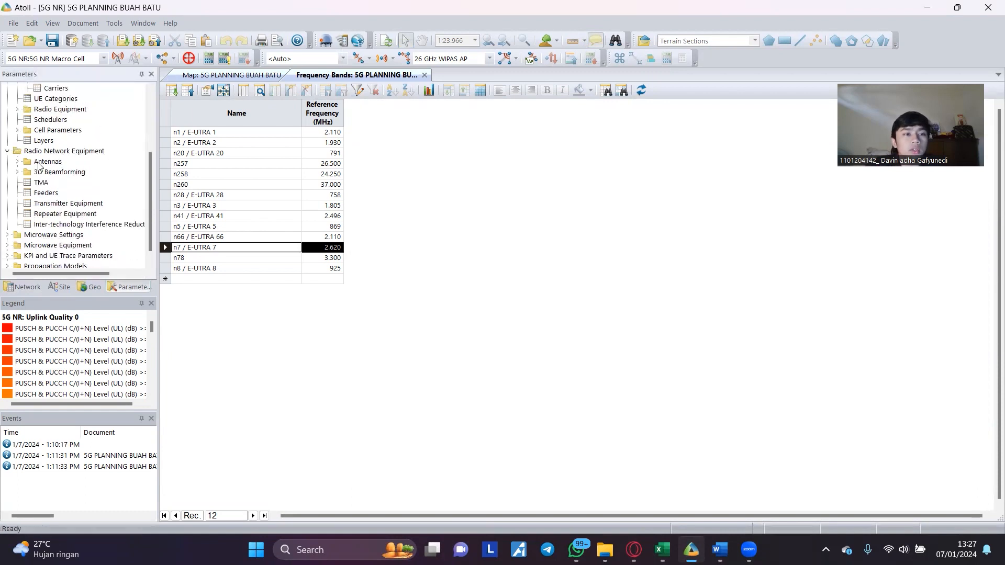
{"action": "right_click", "coordinate": [30, 184]}
{"action": "left_click", "coordinate": [55, 190]}
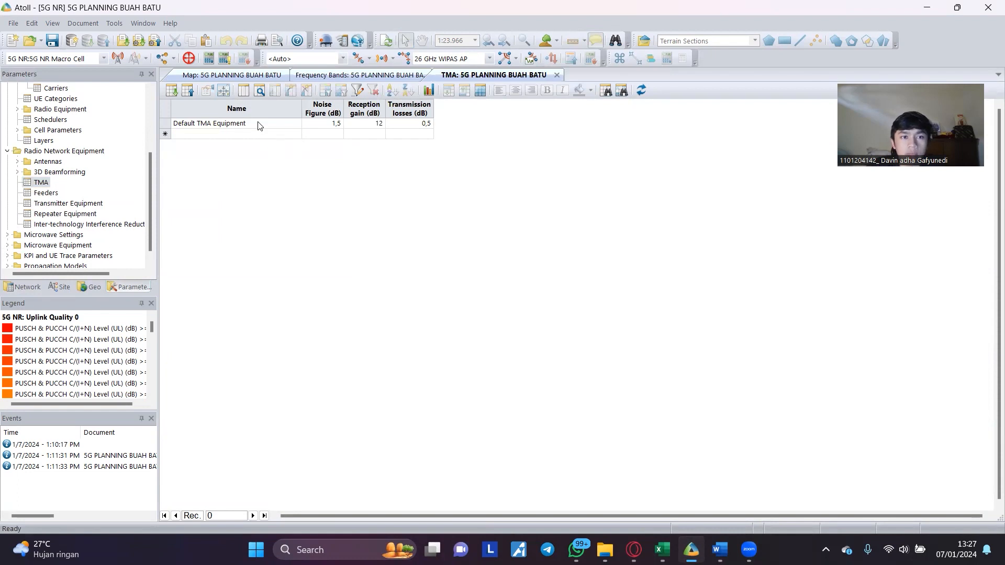
{"action": "right_click", "coordinate": [30, 197]}
{"action": "left_click", "coordinate": [55, 203]}
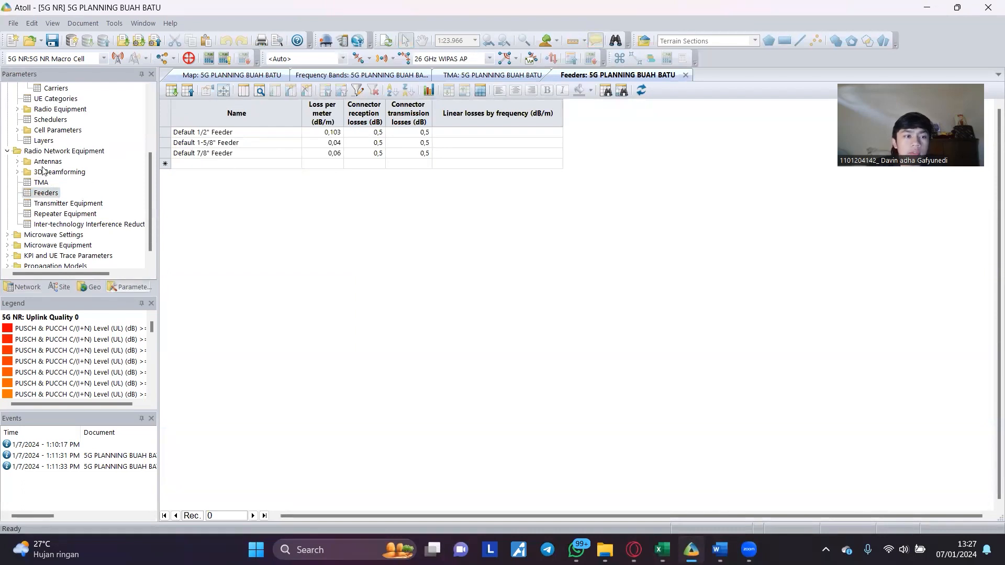
Open the Antennas table of the radio network equipment to view the antenna gains, manufacturers and patterns.
{"action": "scroll", "coordinate": [50, 166], "scroll_direction": "down", "scroll_amount": 1}
{"action": "left_click", "coordinate": [17, 152]}
{"action": "left_click", "coordinate": [17, 152]}
{"action": "right_click", "coordinate": [23, 153]}
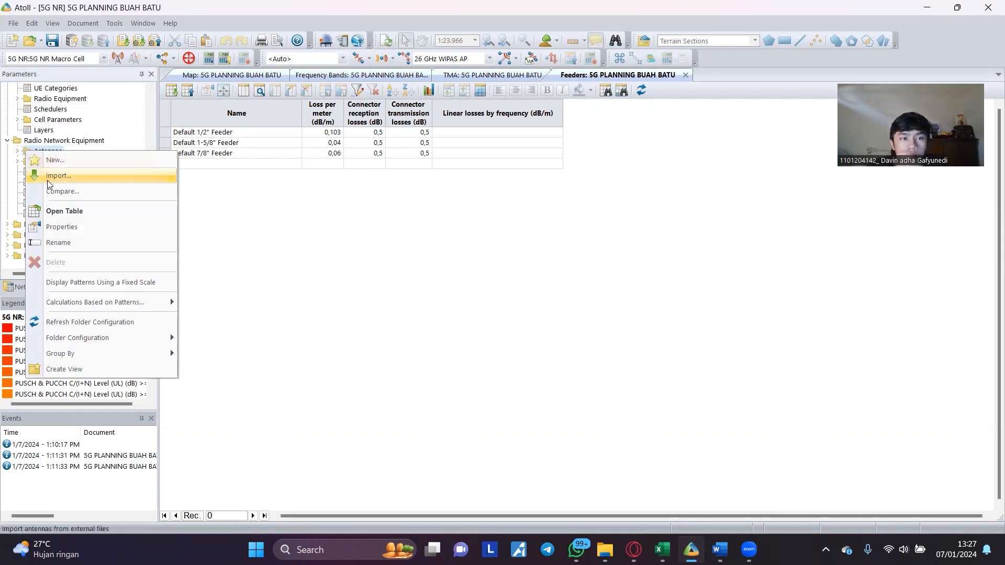
{"action": "left_click", "coordinate": [71, 208]}
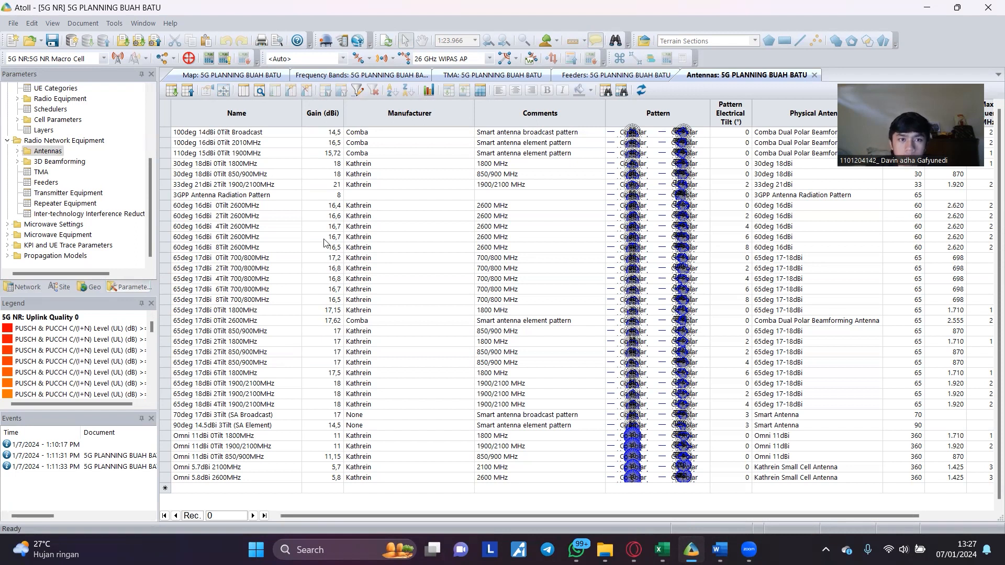
Return to the planning map and hide all four 5G NR uplink and downlink prediction layers.
{"action": "left_click", "coordinate": [22, 286]}
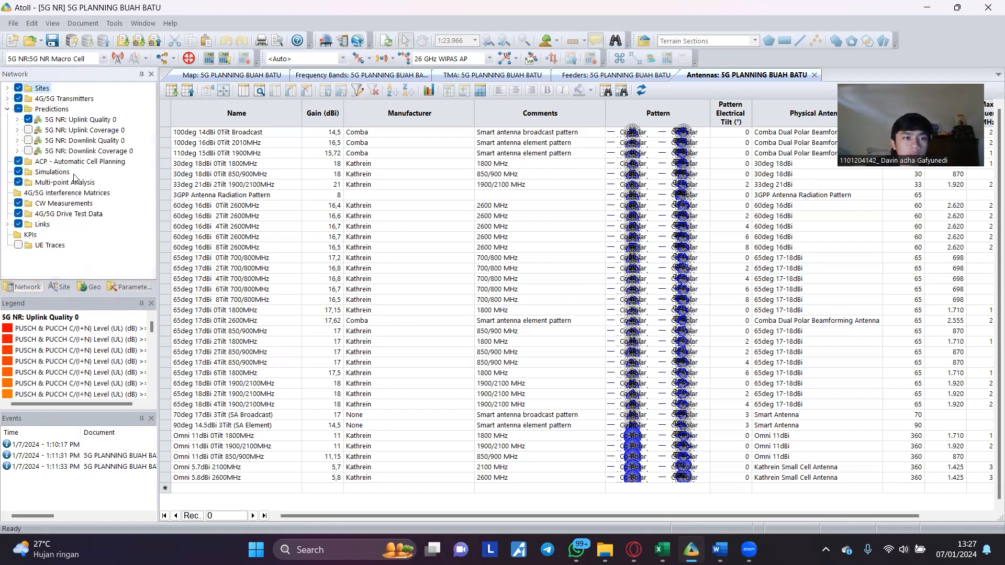
{"action": "left_click", "coordinate": [227, 75]}
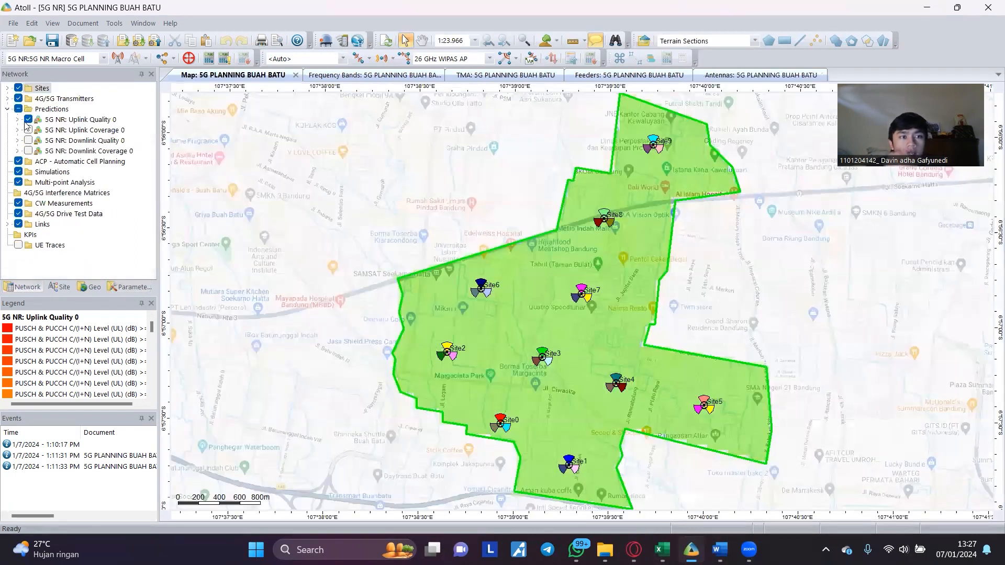
{"action": "left_click", "coordinate": [27, 120]}
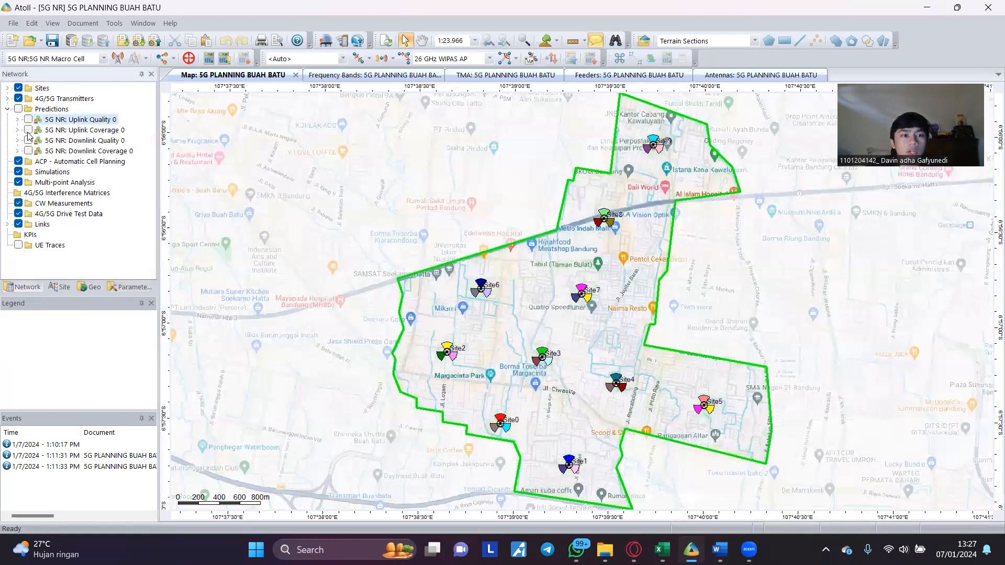
{"action": "left_click", "coordinate": [18, 110]}
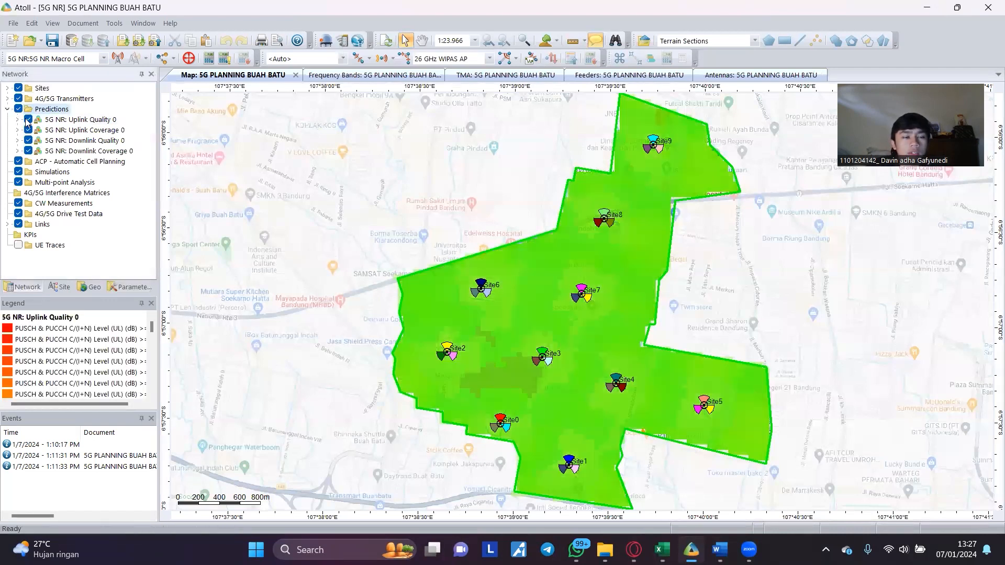
{"action": "left_click", "coordinate": [27, 120]}
{"action": "left_click", "coordinate": [28, 130]}
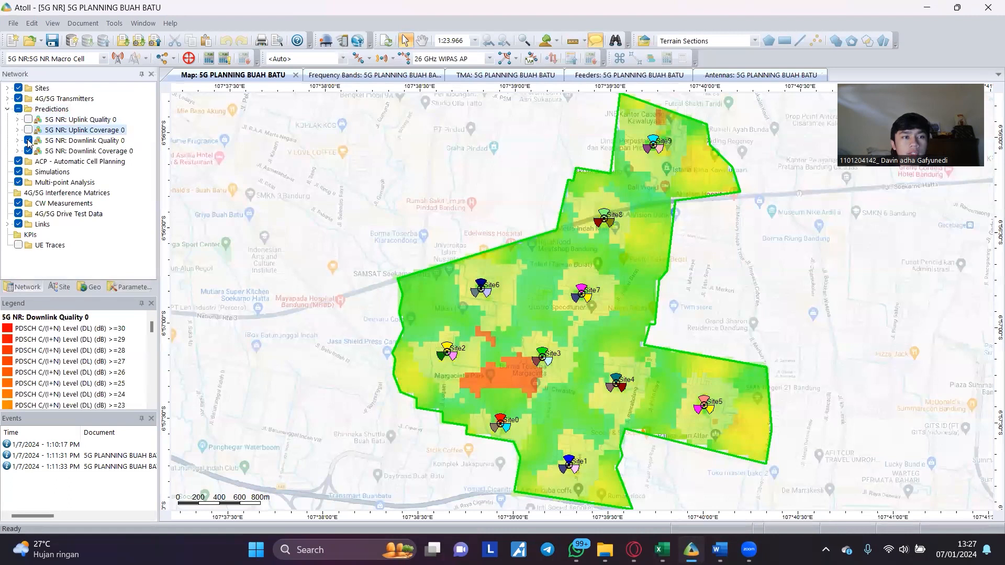
{"action": "left_click", "coordinate": [28, 141]}
{"action": "left_click", "coordinate": [28, 150]}
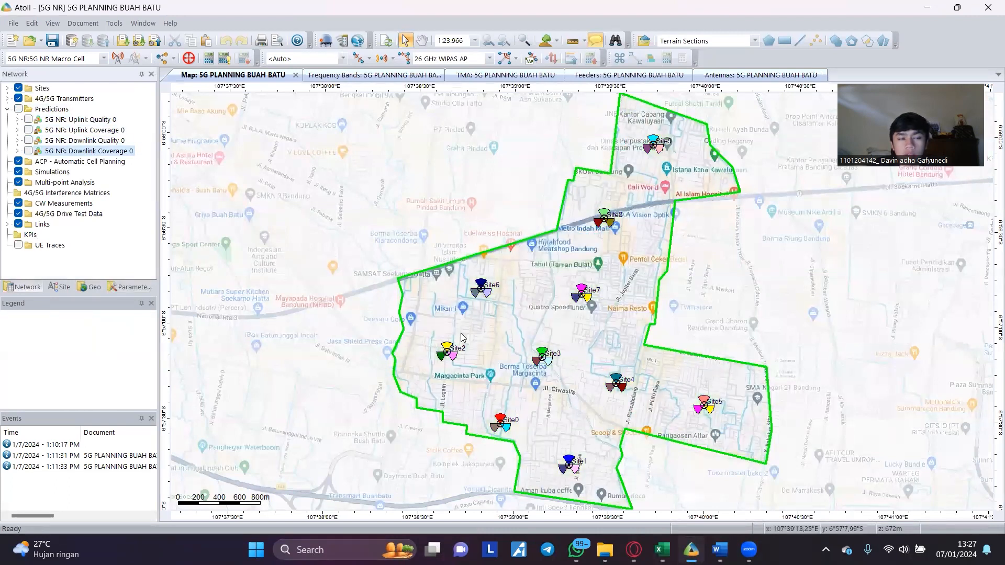
Display only the 5G NR: Downlink Coverage 0 prediction on the map.
{"action": "left_click", "coordinate": [28, 120]}
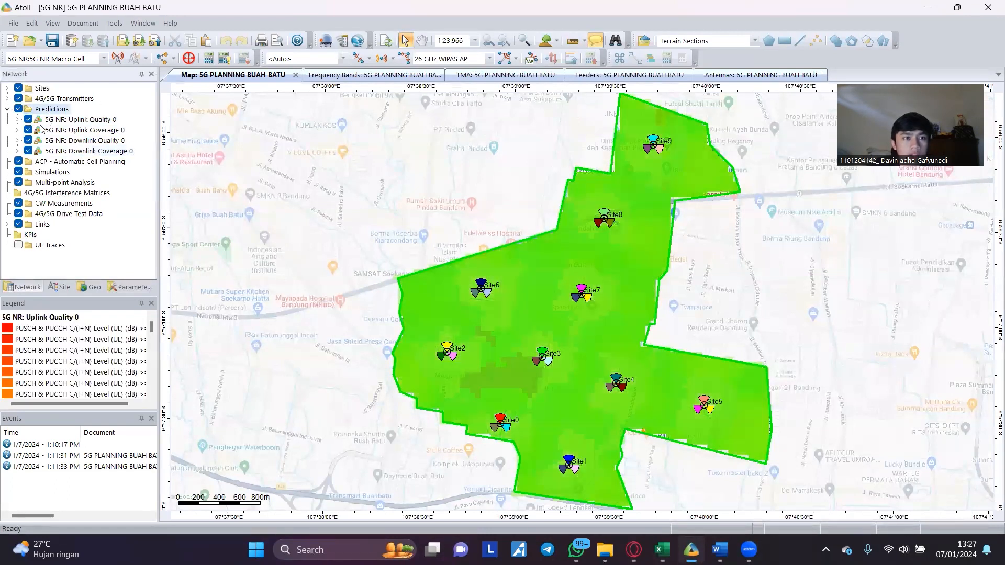
{"action": "left_click", "coordinate": [28, 151]}
{"action": "left_click", "coordinate": [29, 120]}
{"action": "left_click", "coordinate": [28, 151]}
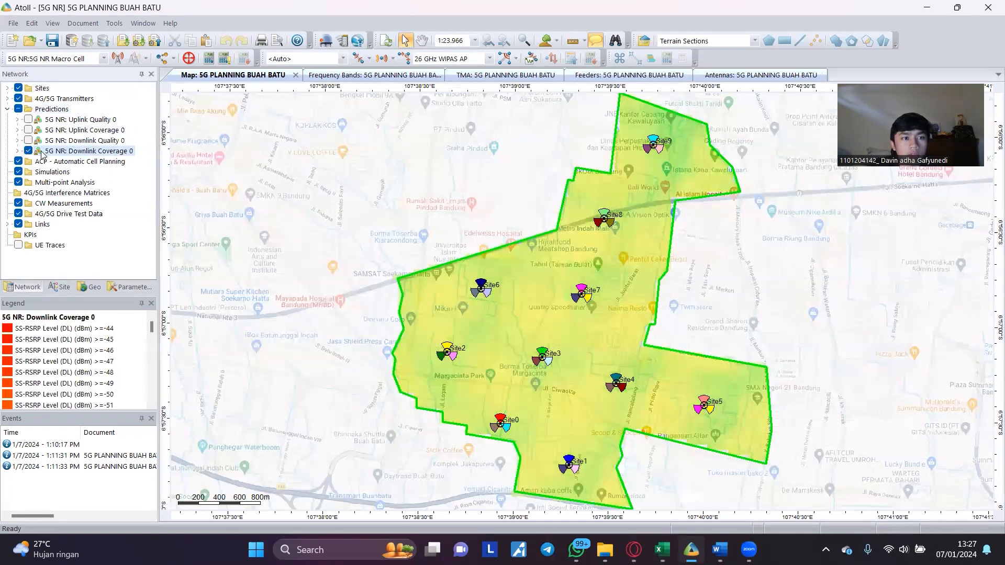
{"action": "right_click", "coordinate": [42, 153]}
{"action": "left_click", "coordinate": [424, 211]}
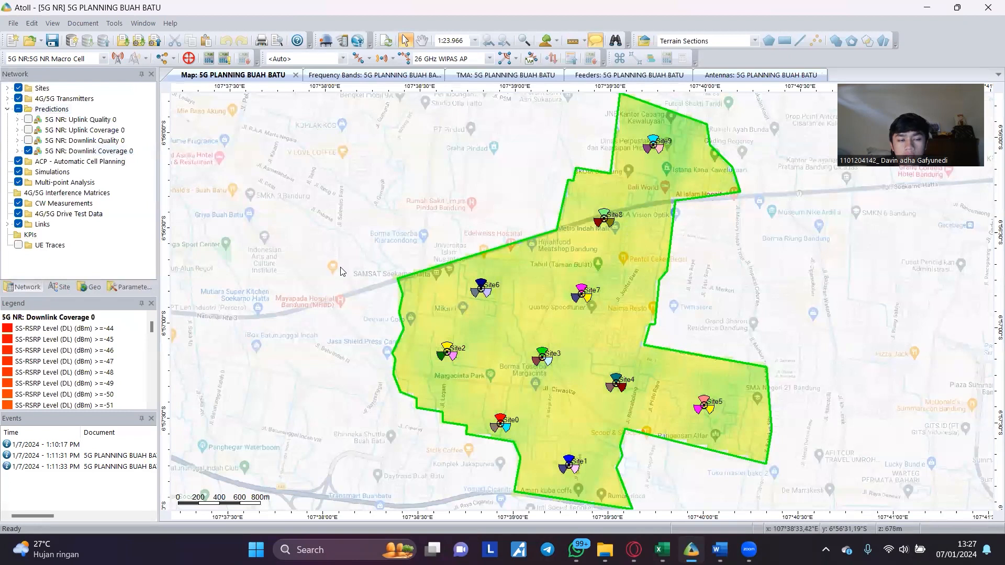
{"action": "right_click", "coordinate": [55, 152]}
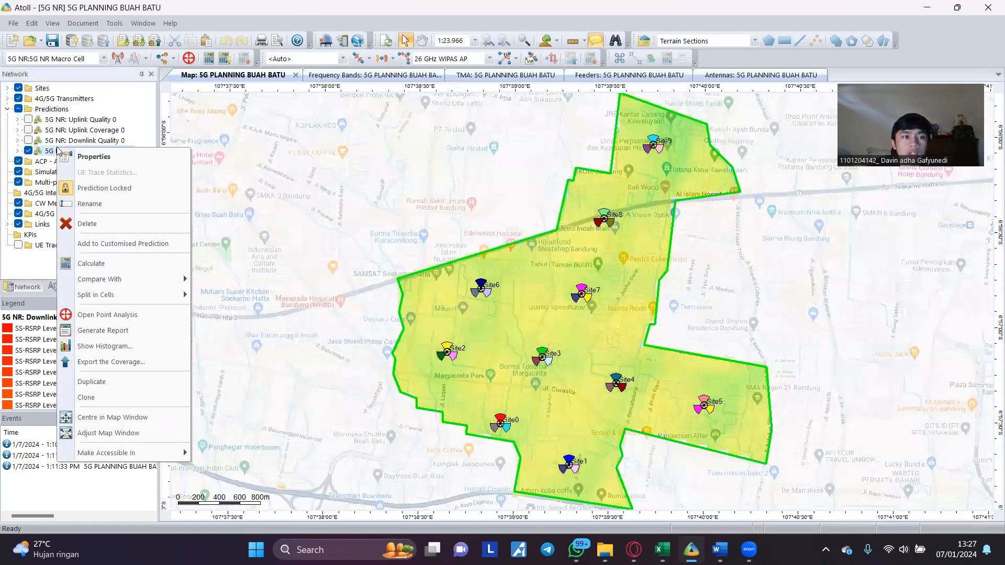
{"action": "left_click", "coordinate": [106, 360]}
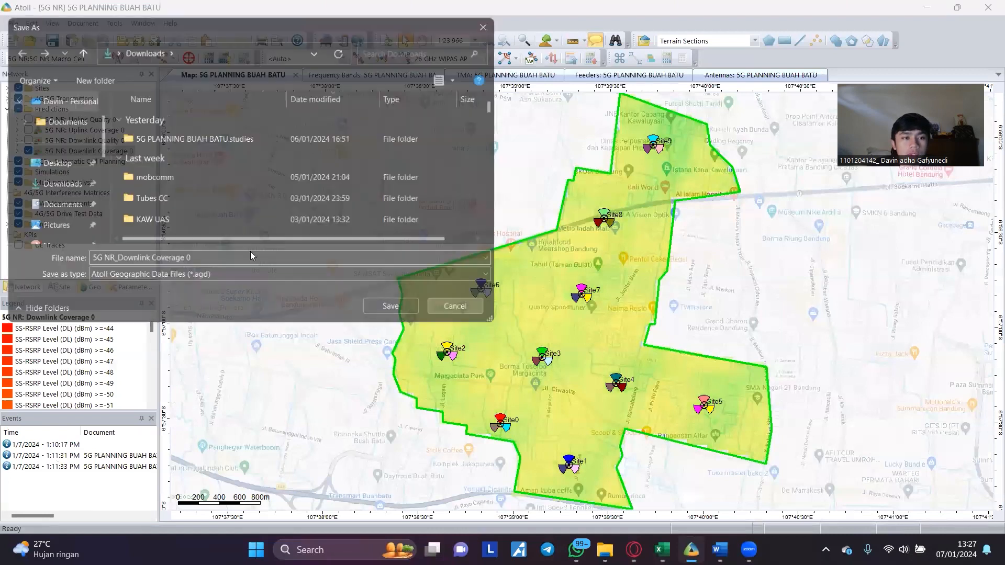
{"action": "key", "text": "Escape"}
Examine the histogram and signal statistics of the Downlink Coverage 0 prediction, and close it.
{"action": "right_click", "coordinate": [105, 151]}
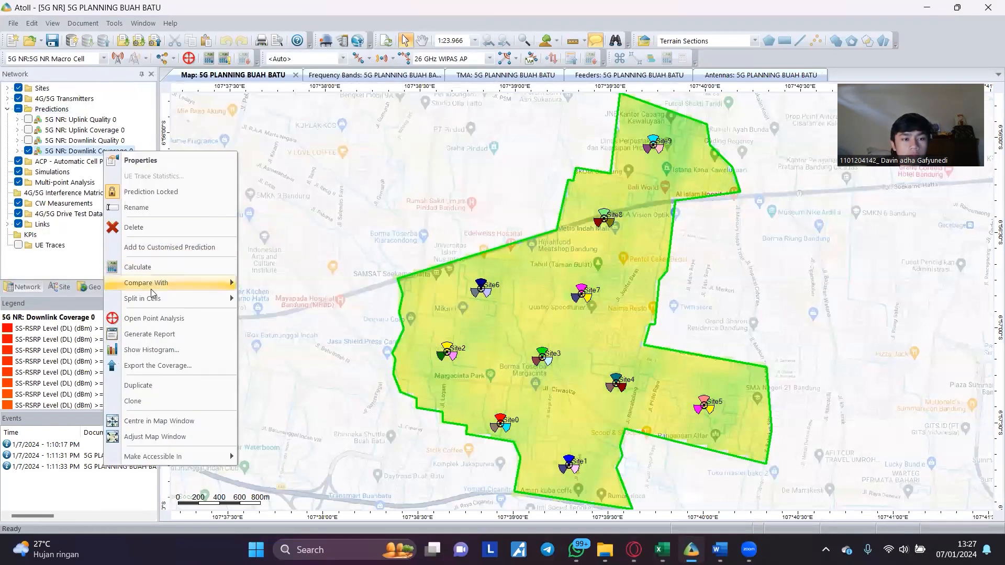
{"action": "left_click", "coordinate": [151, 350]}
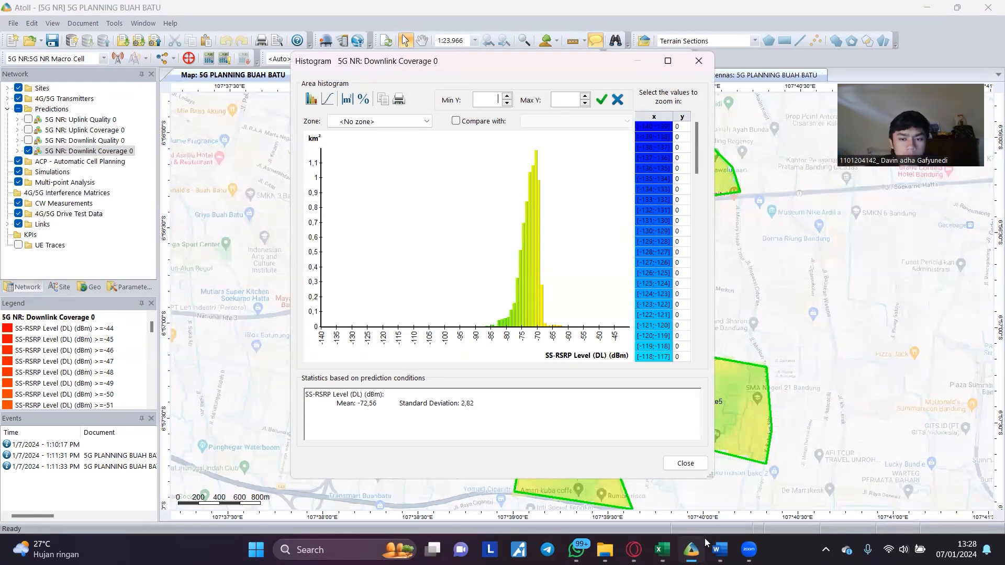
{"action": "left_click", "coordinate": [696, 465]}
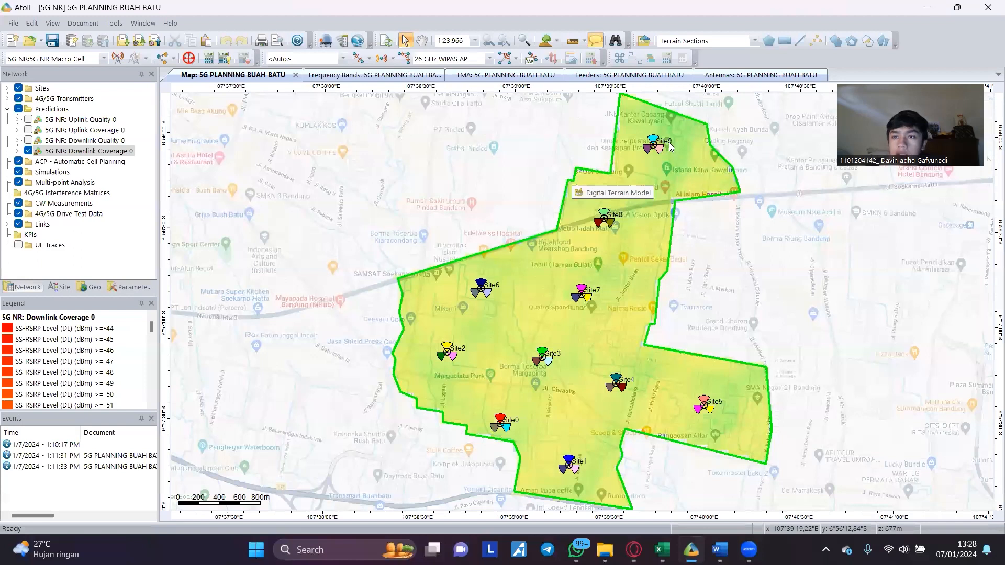
Display Downlink Quality 0 instead of Downlink Coverage 0 on the map, examine its histogram and close it.
{"action": "left_click", "coordinate": [29, 150]}
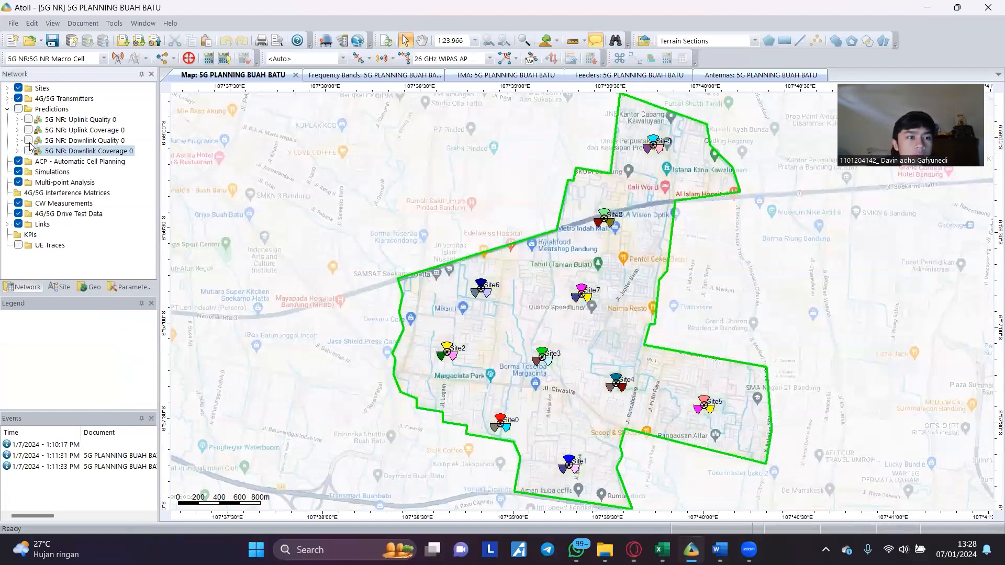
{"action": "left_click", "coordinate": [29, 141]}
{"action": "right_click", "coordinate": [31, 142]}
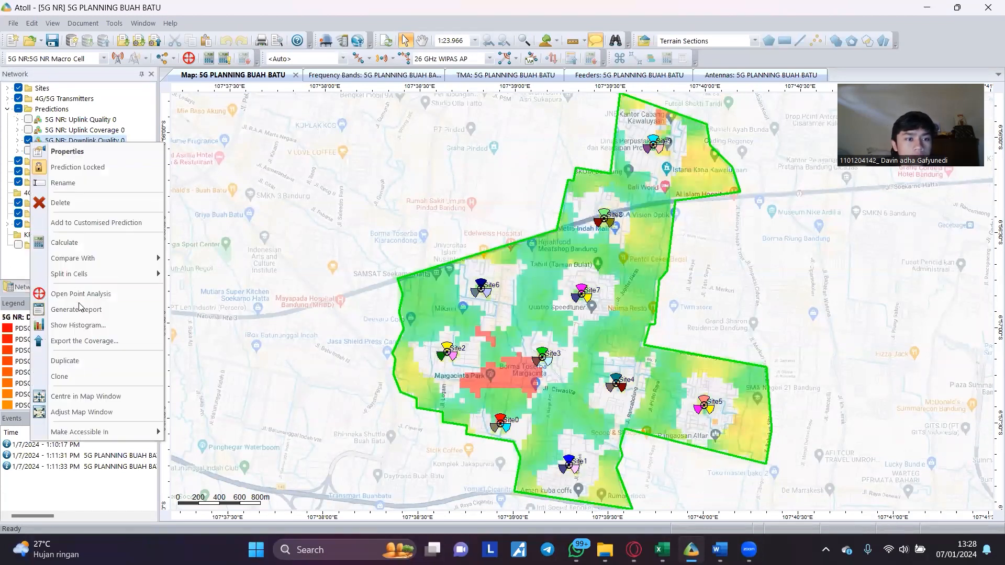
{"action": "left_click", "coordinate": [78, 325]}
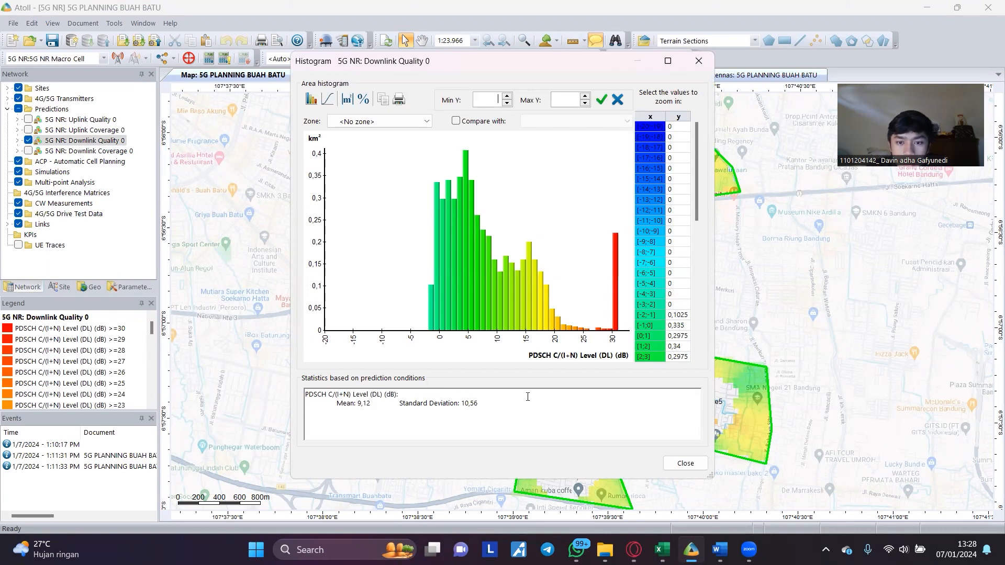
{"action": "left_click", "coordinate": [686, 463]}
Display Uplink Coverage 0 instead of Downlink Quality 0 on the map, examine its histogram and close it.
{"action": "left_click", "coordinate": [28, 140]}
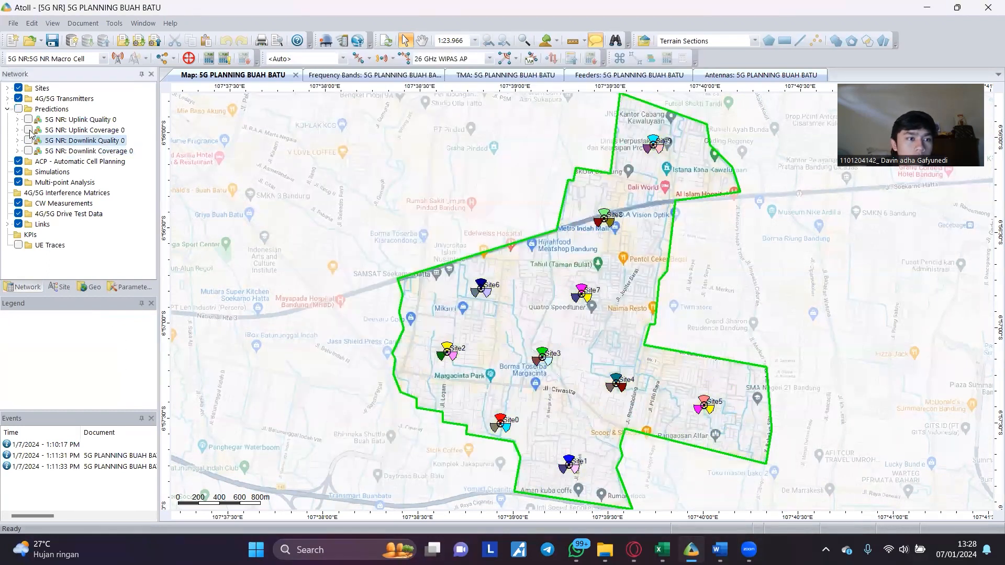
{"action": "left_click", "coordinate": [28, 130]}
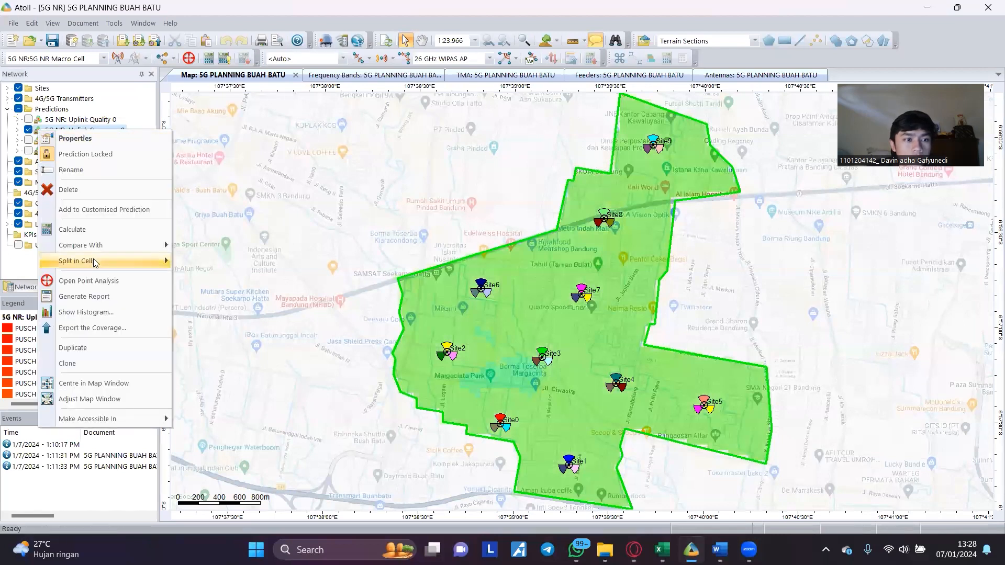
{"action": "left_click", "coordinate": [86, 312]}
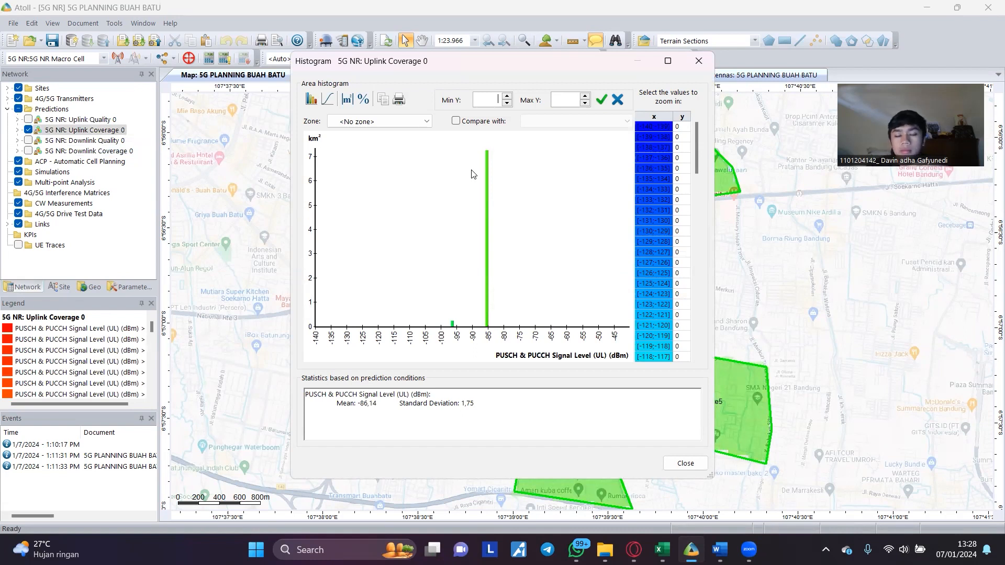
{"action": "left_click", "coordinate": [699, 464]}
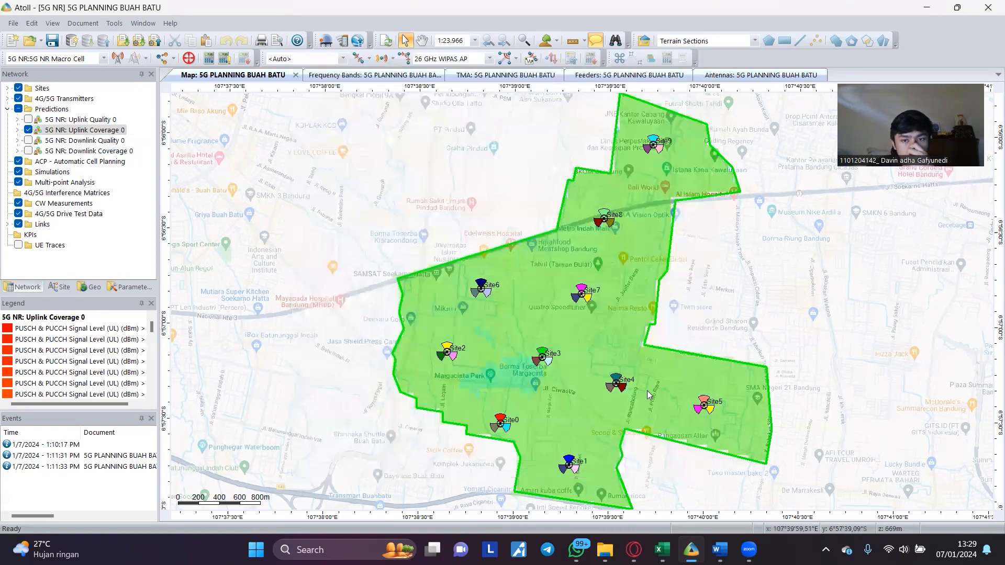
Display Uplink Quality 0 instead of Uplink Coverage 0 on the map, examine its histogram and close it.
{"action": "left_click", "coordinate": [29, 130]}
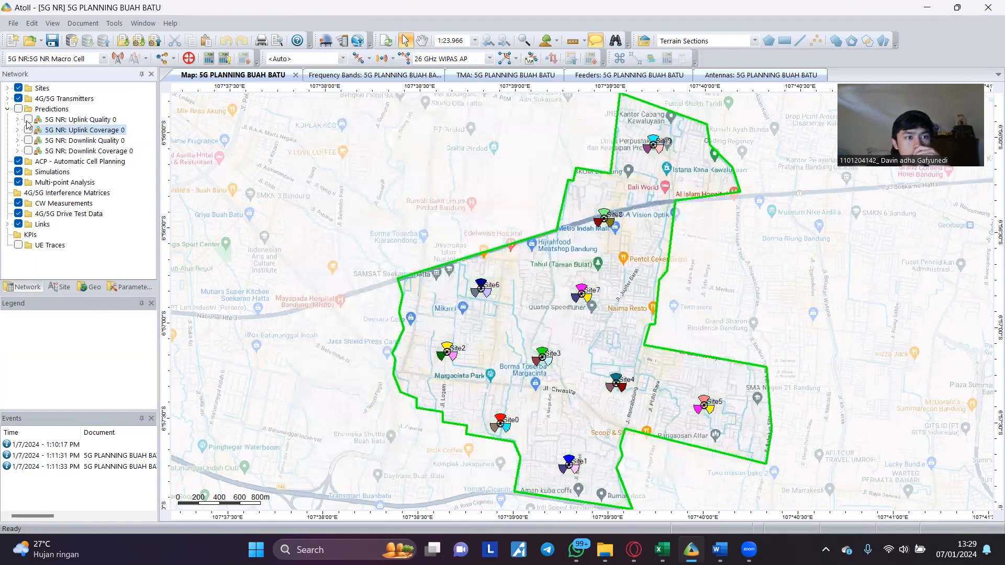
{"action": "left_click", "coordinate": [28, 119]}
{"action": "right_click", "coordinate": [30, 123]}
{"action": "left_click", "coordinate": [74, 303]}
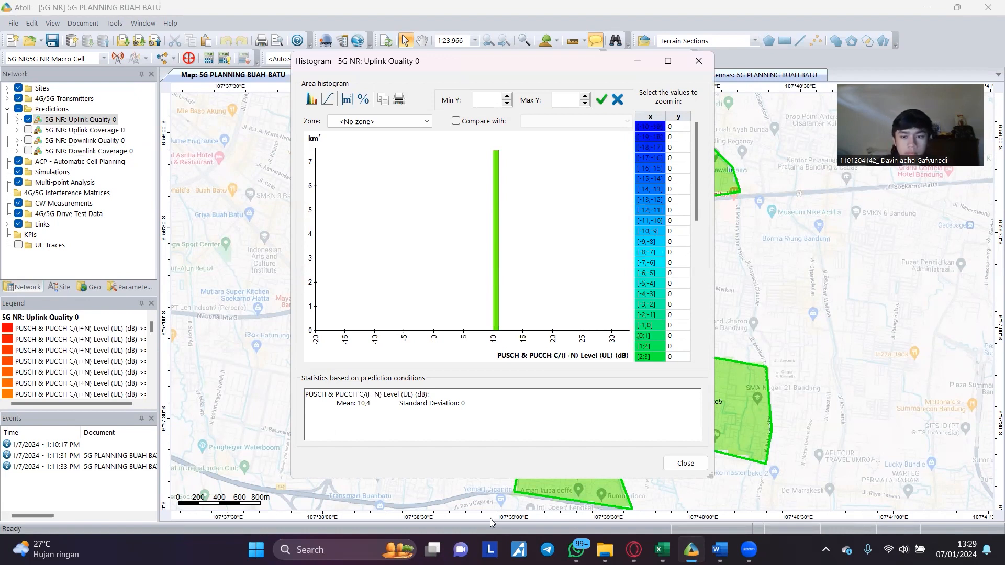
{"action": "left_click", "coordinate": [704, 464]}
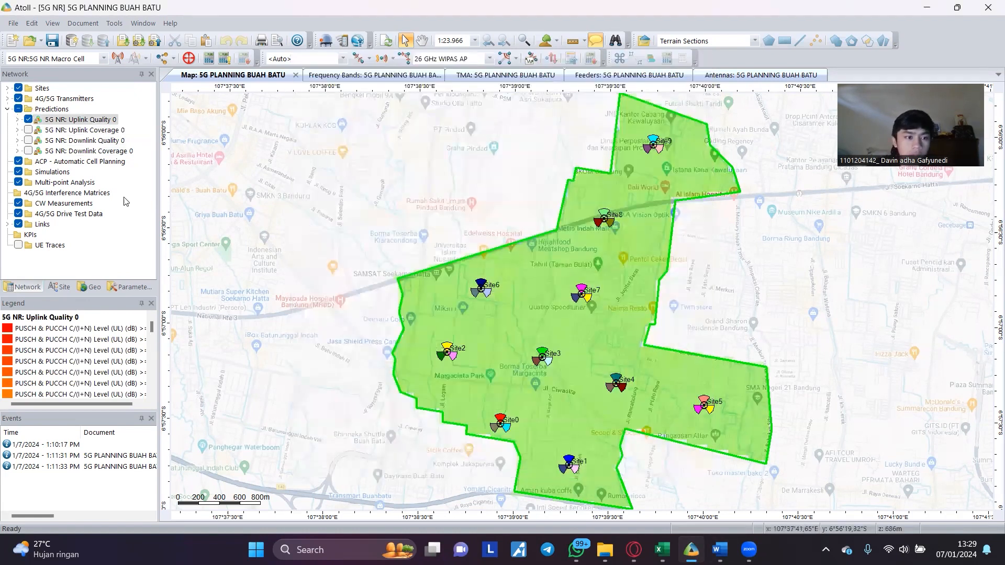